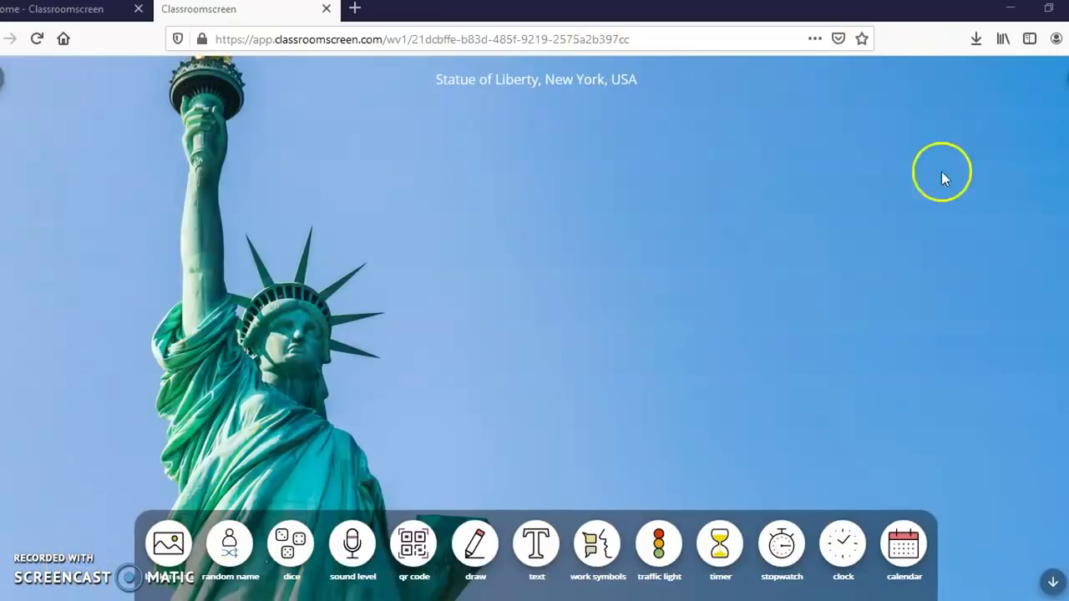
Step: Set the screen background to the balloons photo, then replace it with the palm-tree beach animation
{"action": "left_click", "coordinate": [170, 545]}
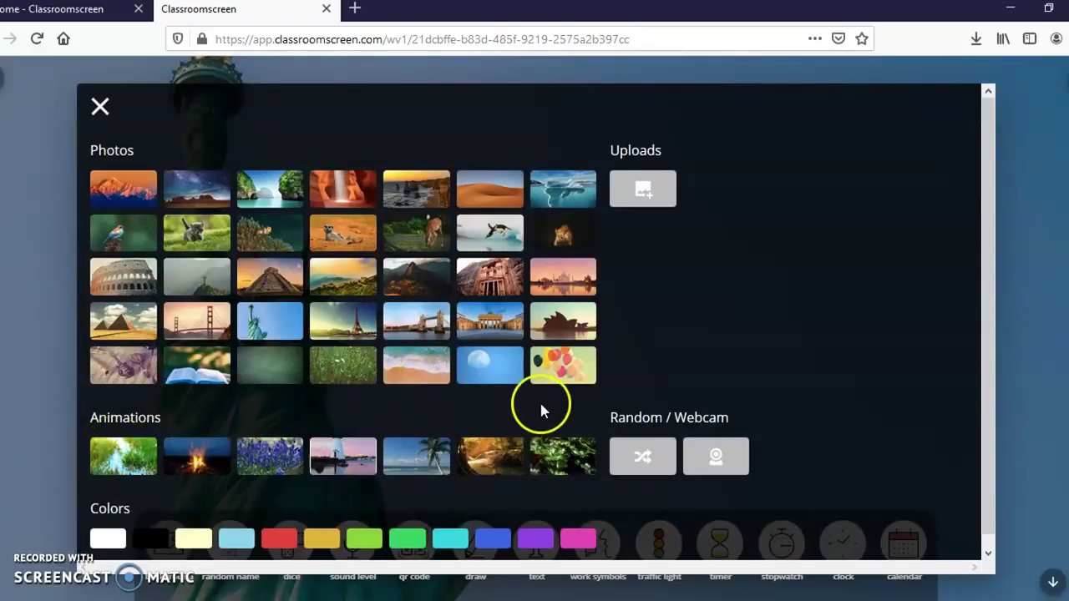
{"action": "left_click", "coordinate": [566, 372]}
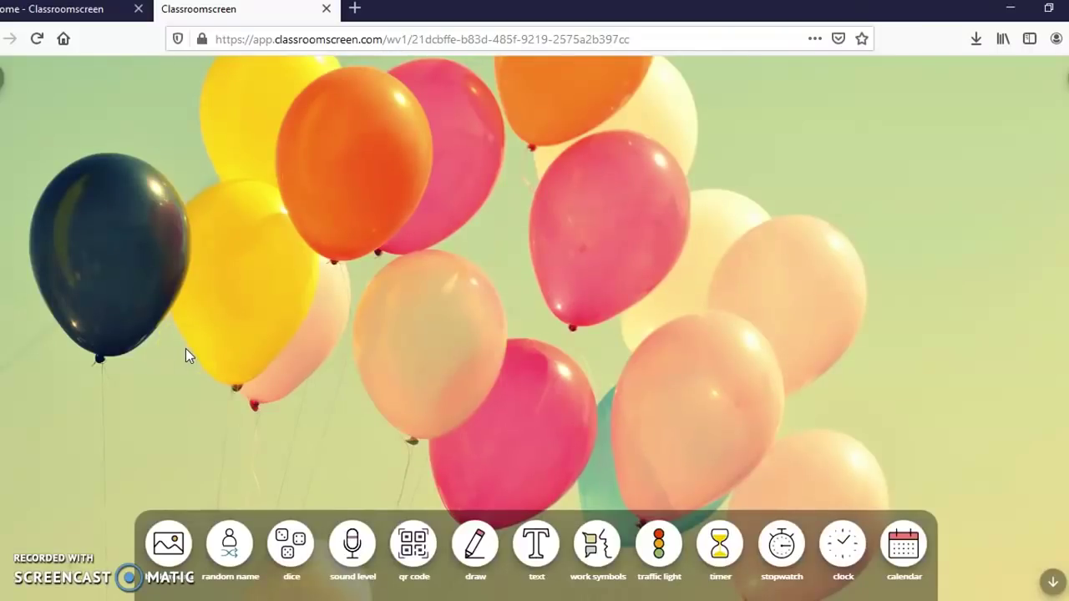
{"action": "left_click", "coordinate": [170, 544]}
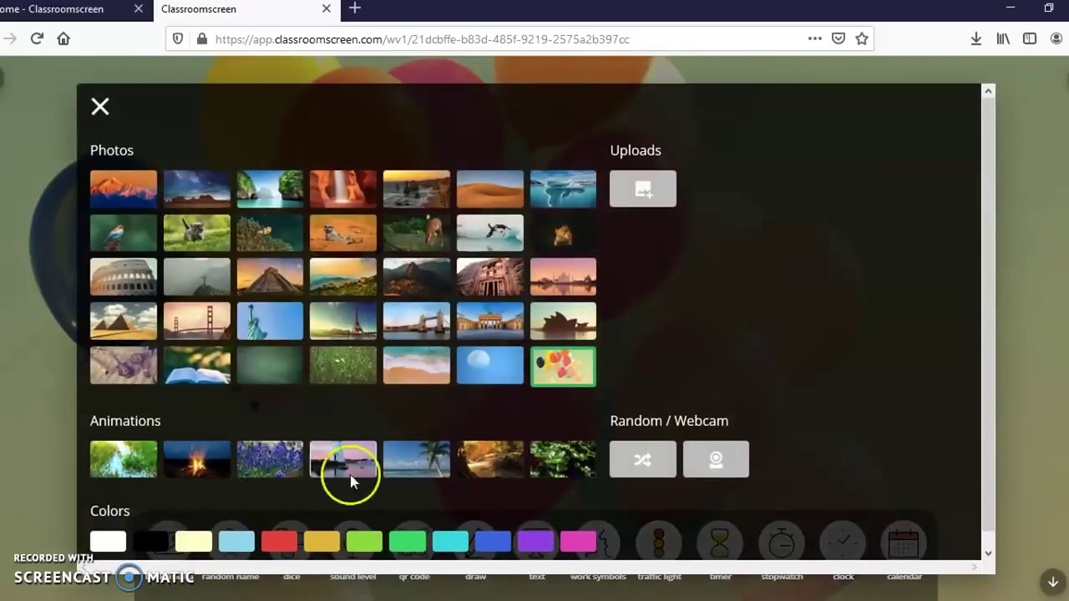
{"action": "left_click", "coordinate": [424, 462]}
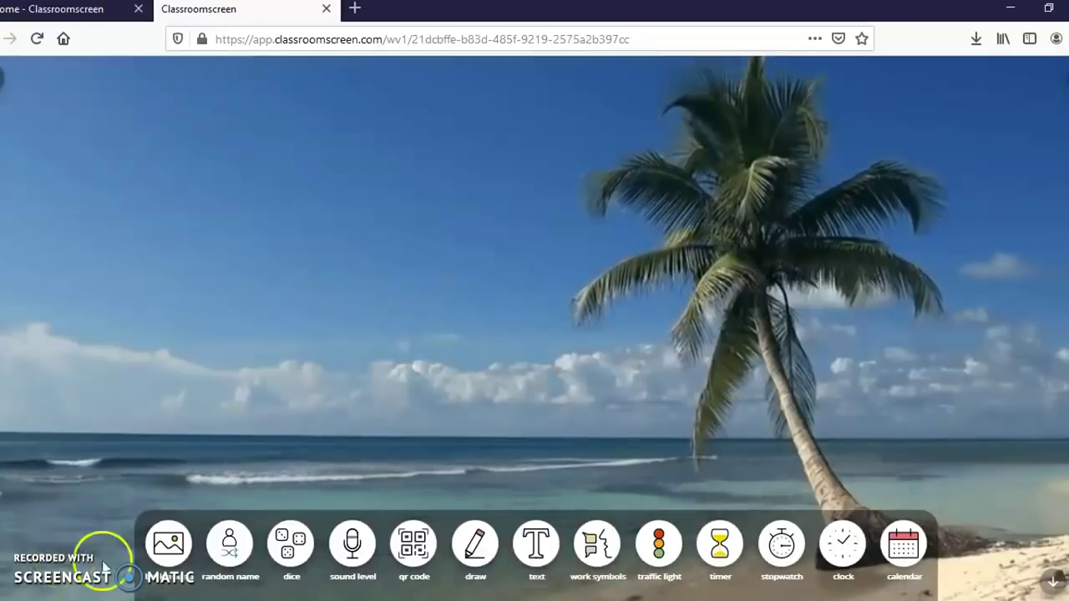
Step: Hide the widget bar and bring it back into view
{"action": "left_click", "coordinate": [1051, 582]}
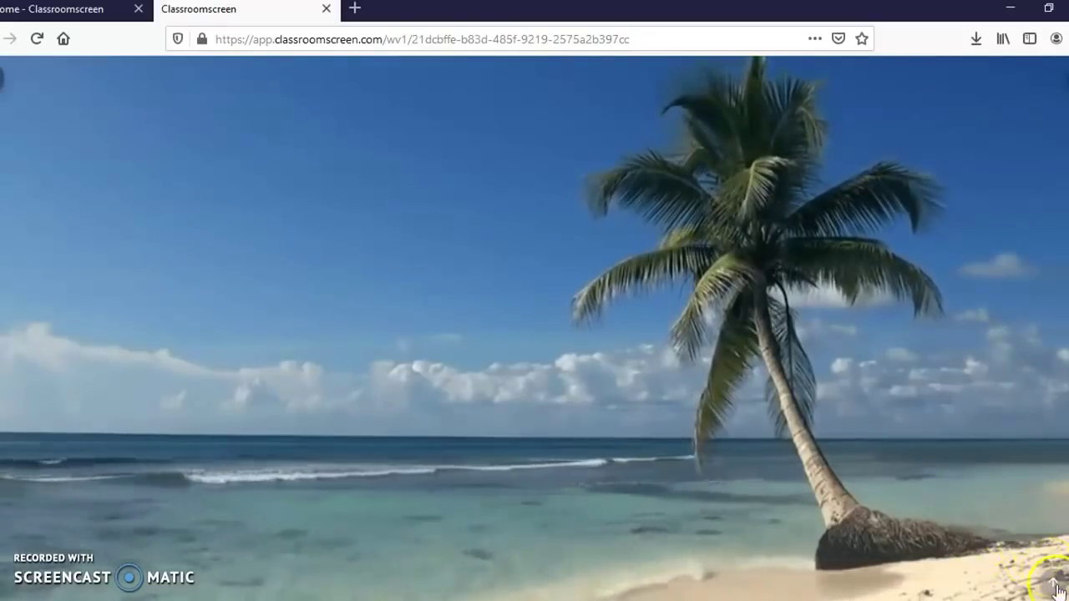
{"action": "mouse_move", "coordinate": [470, 551]}
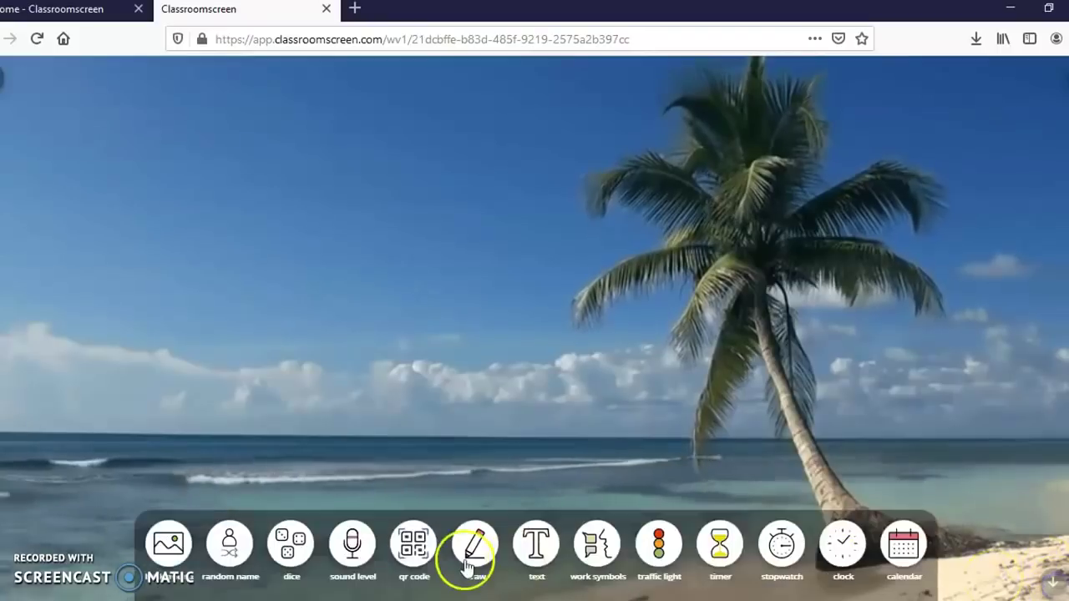
Step: Add a random name widget, place it clear of the screen edge, enter "Hello" in its name list, and remove the widget
{"action": "left_click", "coordinate": [230, 552]}
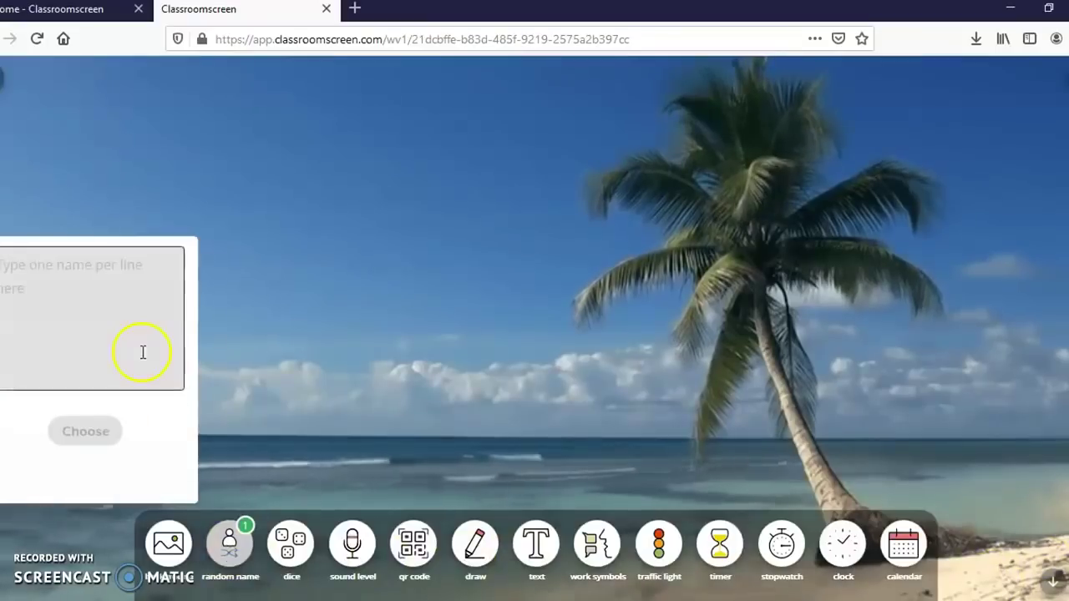
{"action": "left_click_drag", "start_coordinate": [155, 417], "coordinate": [425, 355]}
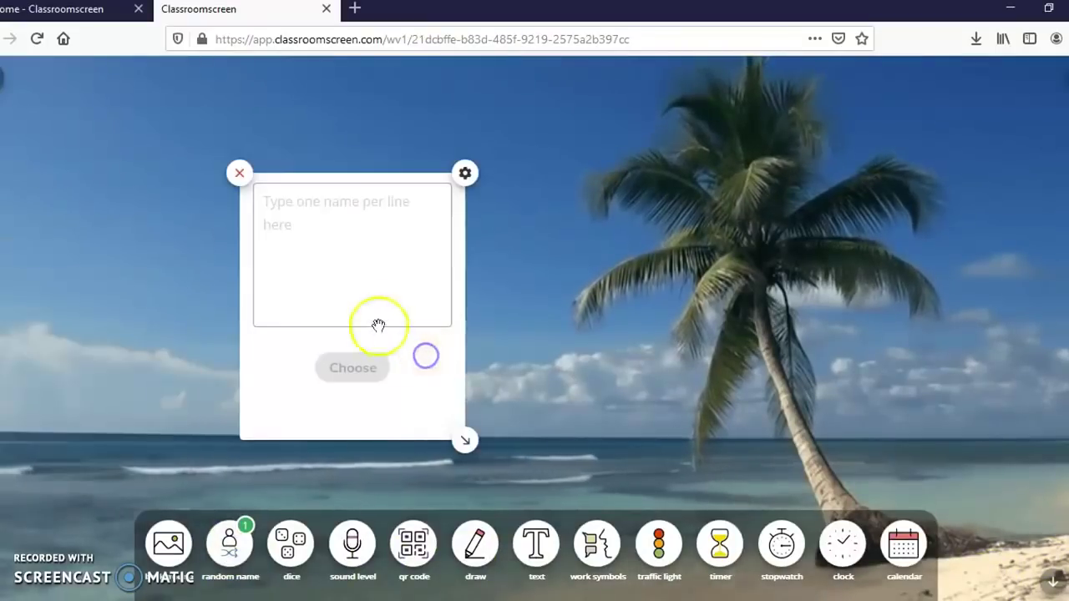
{"action": "left_click", "coordinate": [359, 265]}
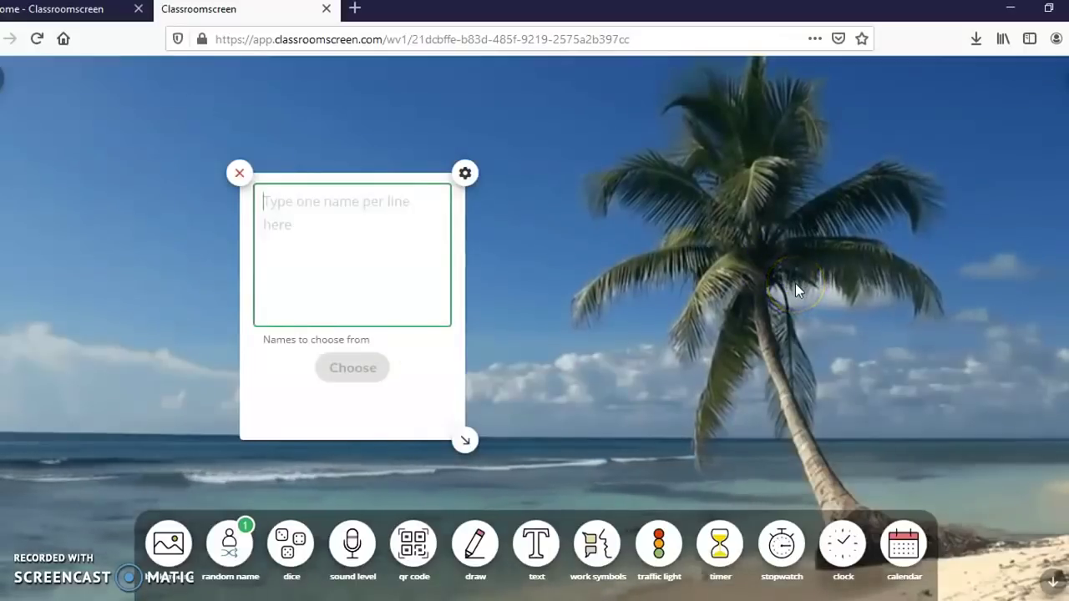
{"action": "type", "text": "Hello"}
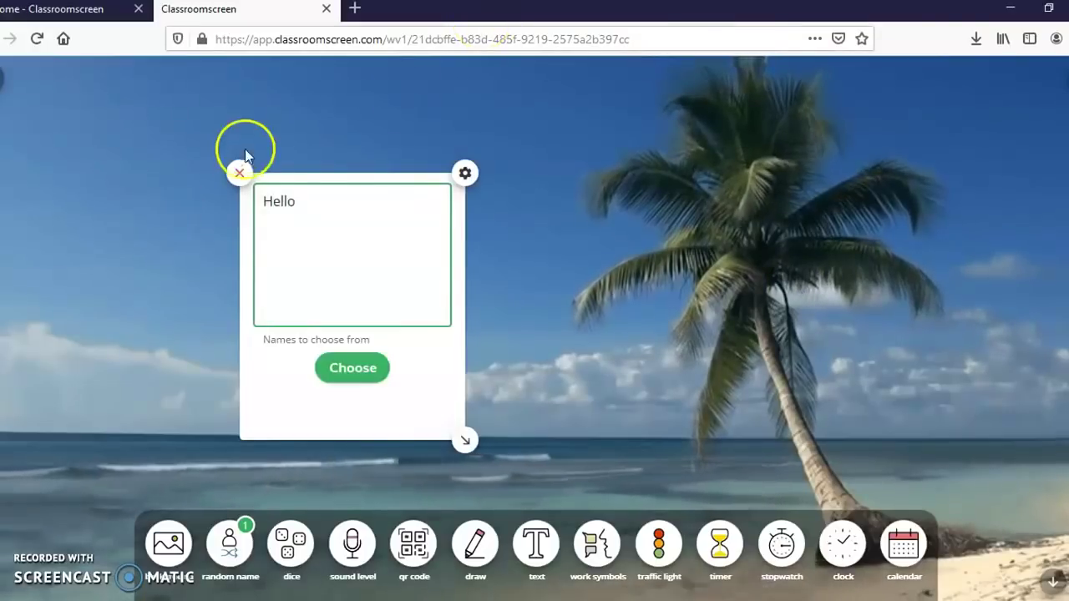
{"action": "left_click", "coordinate": [239, 173]}
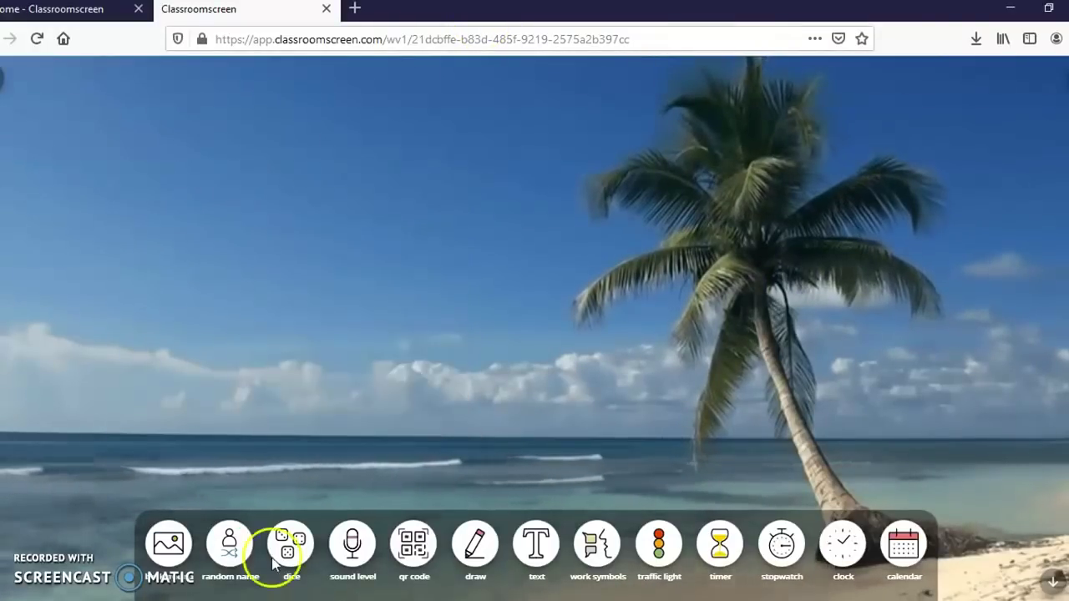
Step: Try a dice widget with two dice and three dice, then remove it
{"action": "left_click", "coordinate": [289, 565]}
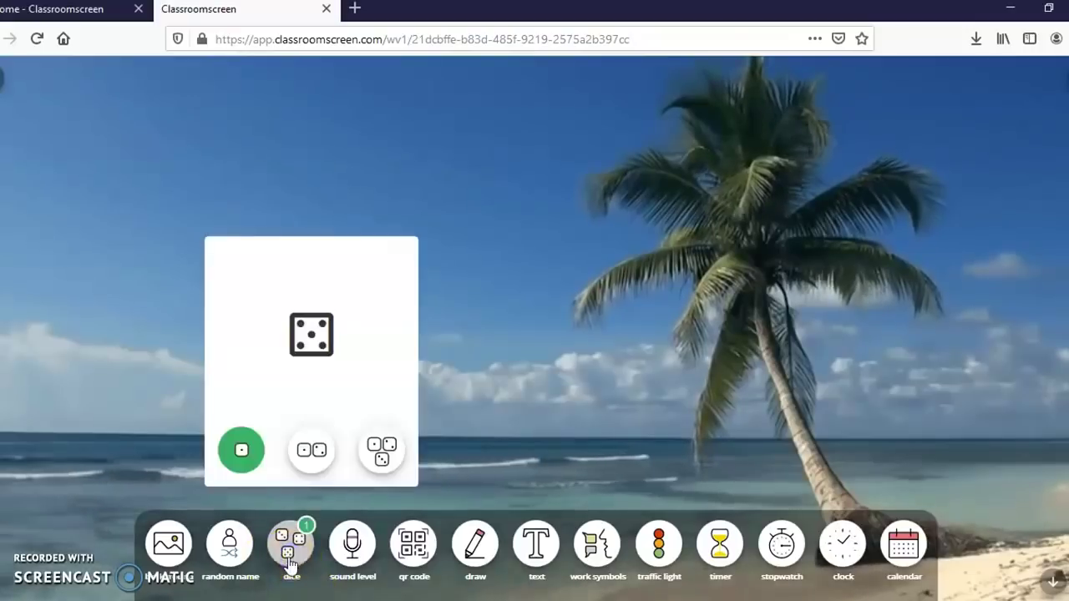
{"action": "left_click", "coordinate": [302, 469]}
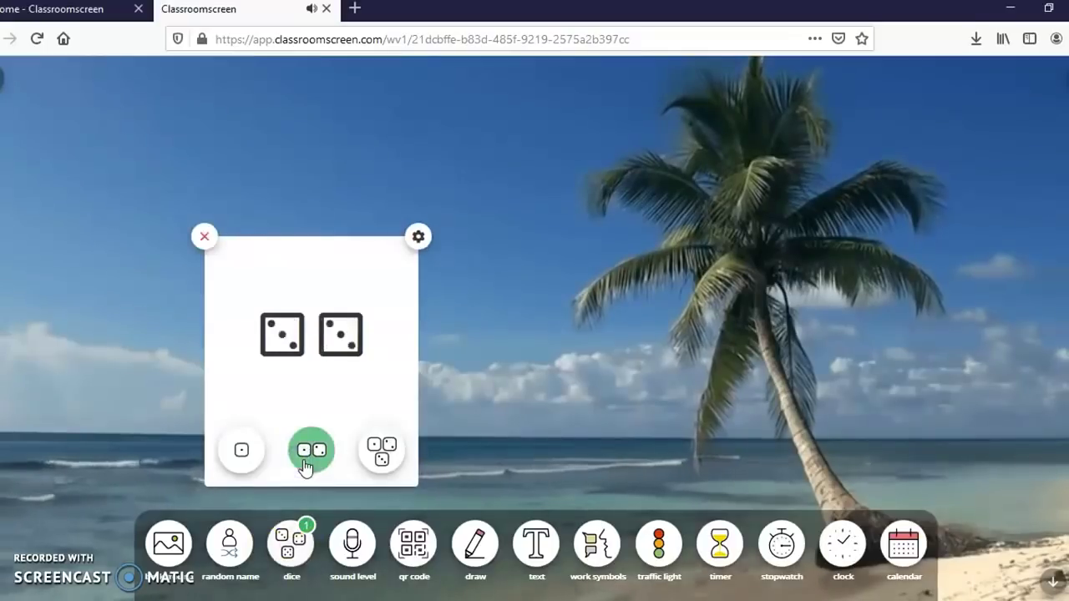
{"action": "left_click", "coordinate": [380, 453]}
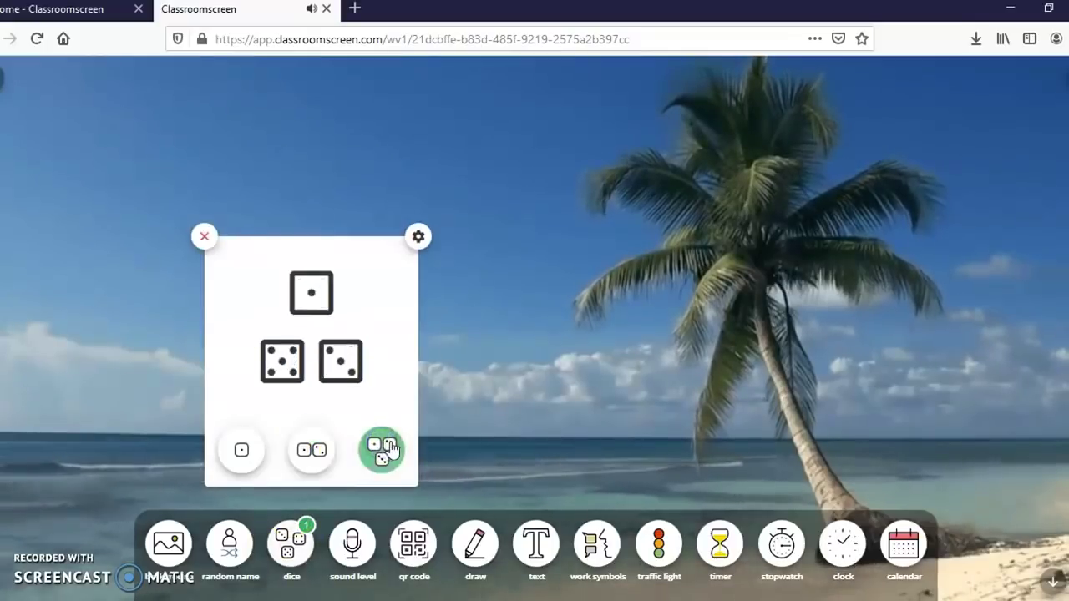
{"action": "left_click", "coordinate": [204, 238]}
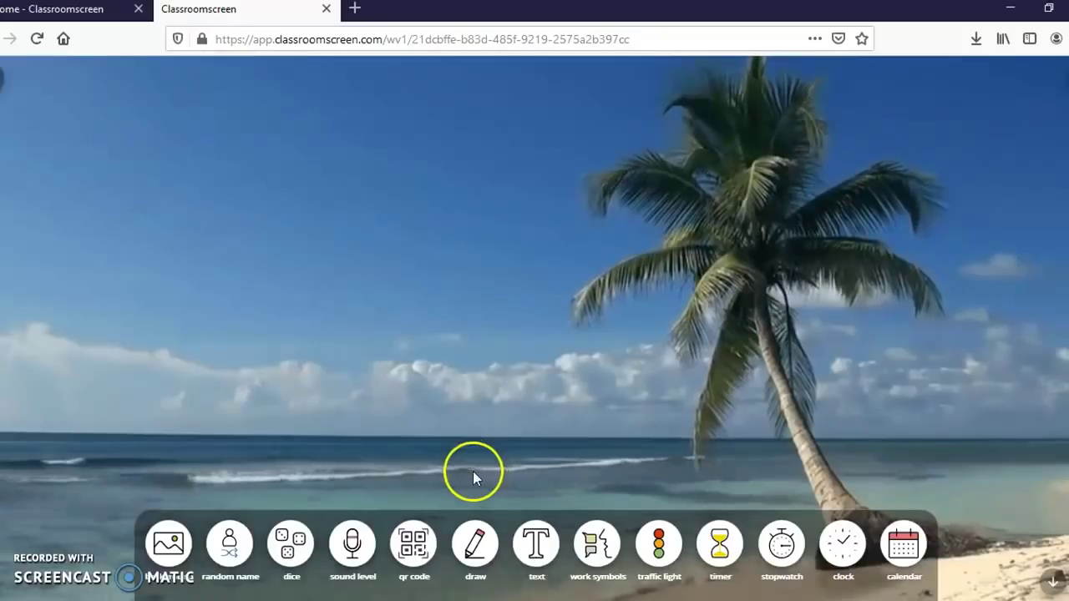
Step: Try a sound level widget with microphone access allowed and its alarm bell switched on, then remove it
{"action": "left_click", "coordinate": [355, 547]}
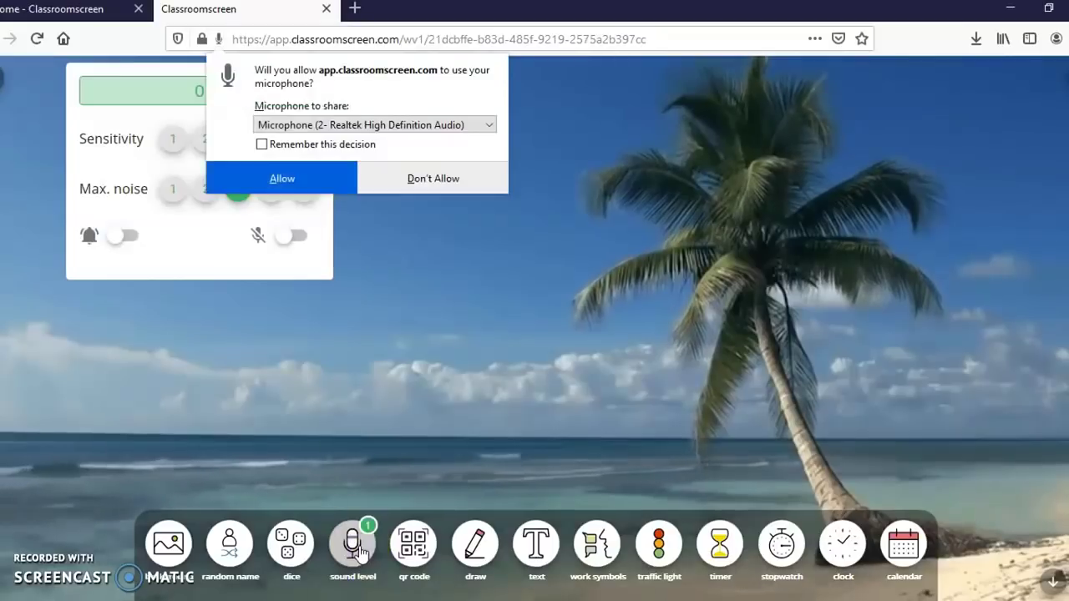
{"action": "left_click", "coordinate": [273, 162]}
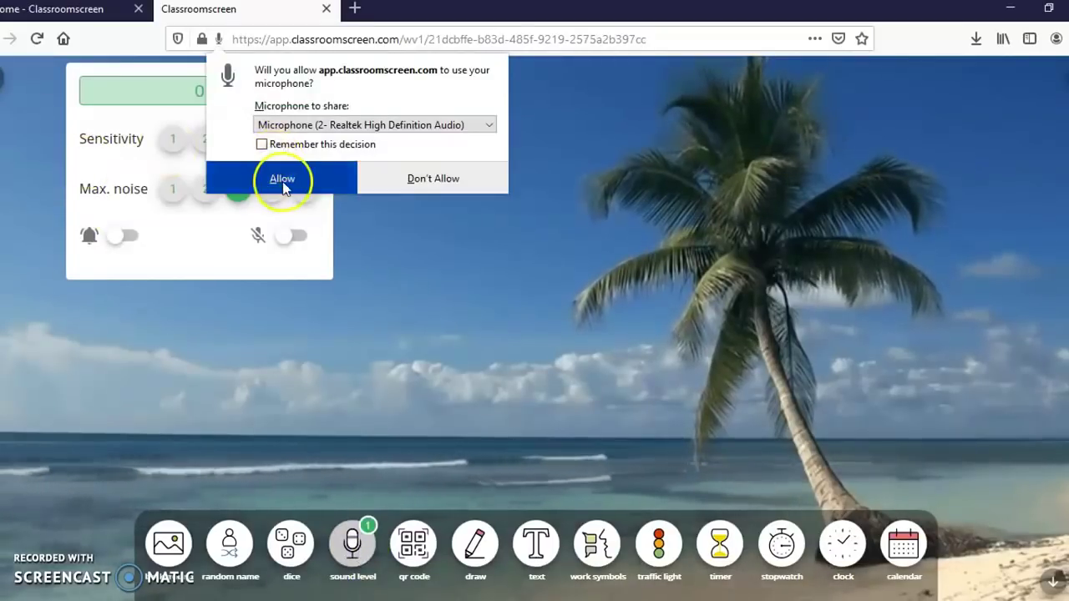
{"action": "left_click", "coordinate": [127, 242]}
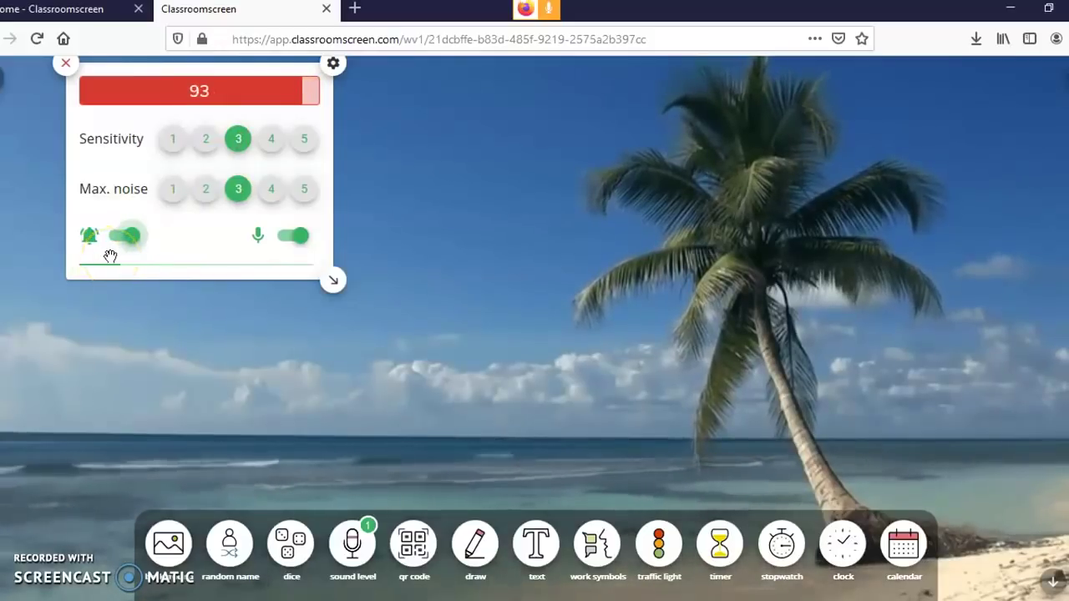
{"action": "left_click", "coordinate": [65, 65]}
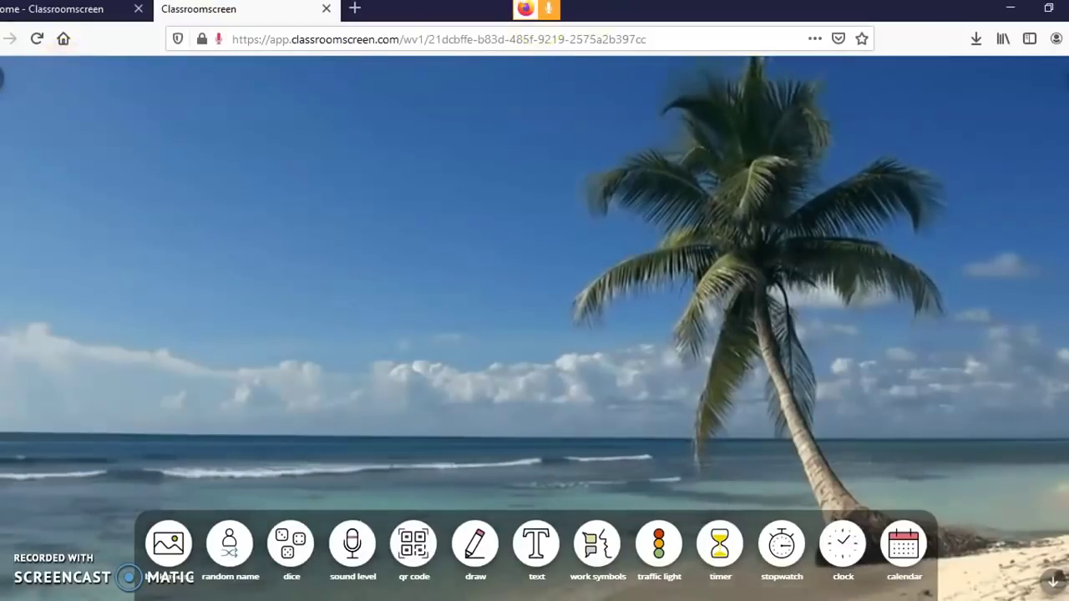
Step: Revoke the site's temporary permission to use the microphone
{"action": "left_click", "coordinate": [551, 11]}
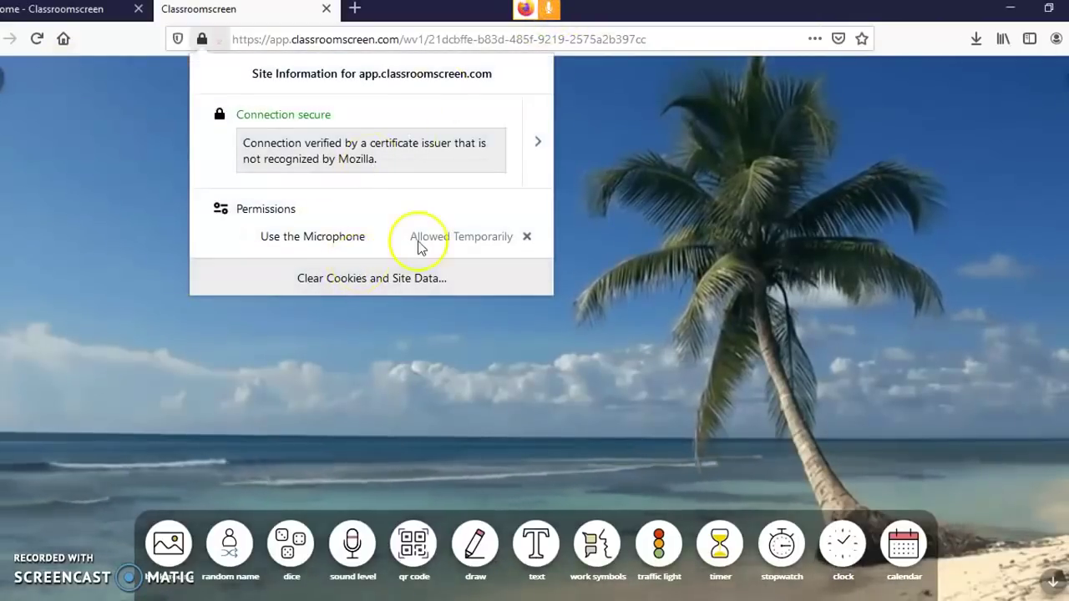
{"action": "left_click", "coordinate": [526, 236]}
{"action": "left_click", "coordinate": [428, 315]}
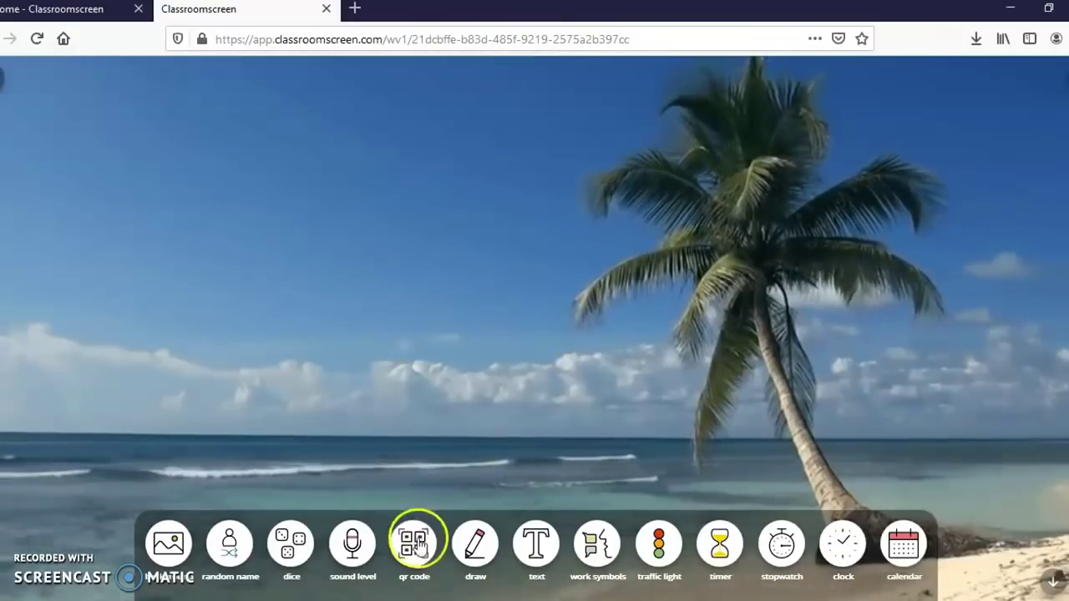
Step: Add a drawing widget and set its pen colour to red
{"action": "left_click", "coordinate": [468, 563]}
{"action": "left_click", "coordinate": [418, 557]}
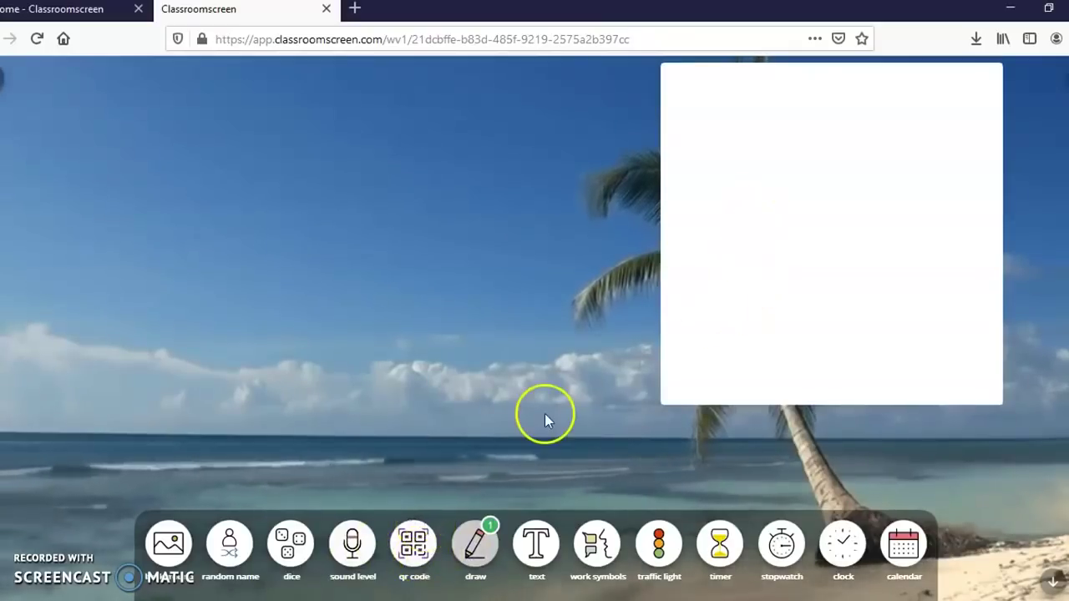
{"action": "left_click", "coordinate": [802, 225]}
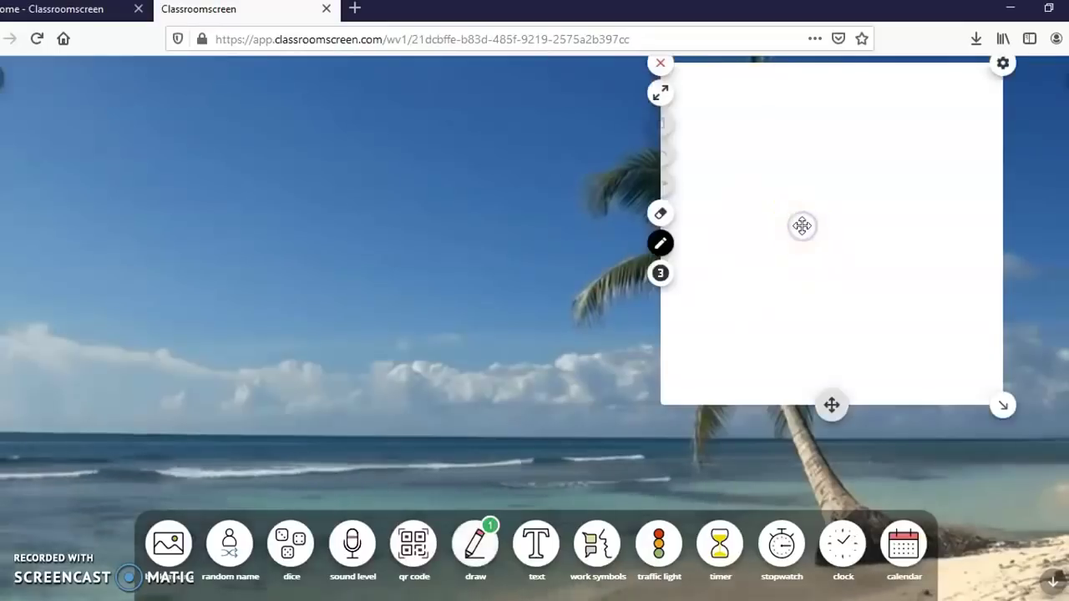
{"action": "left_click", "coordinate": [662, 244]}
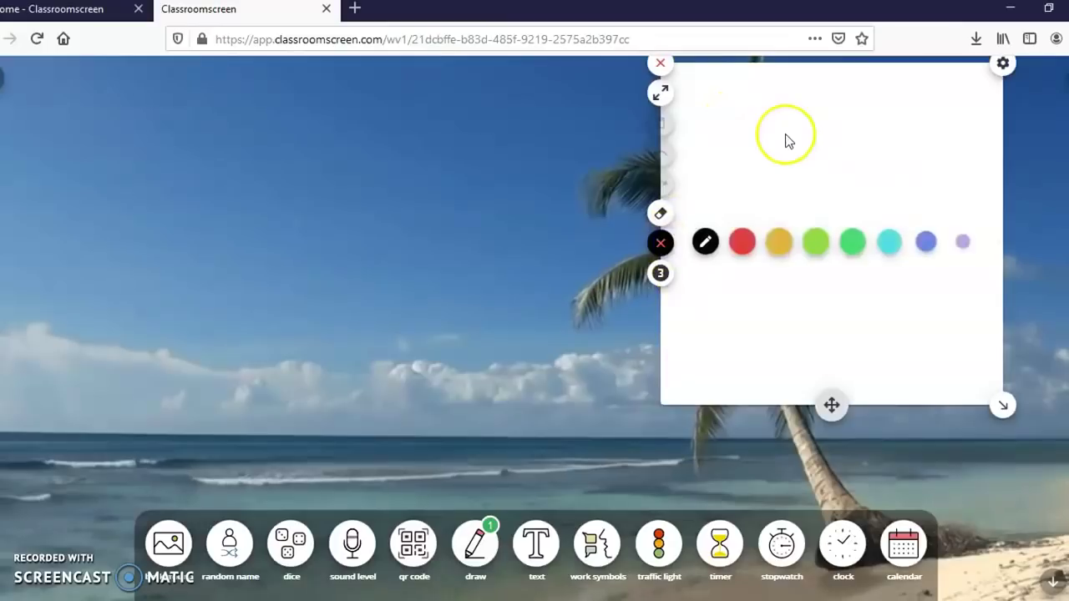
{"action": "left_click", "coordinate": [739, 243]}
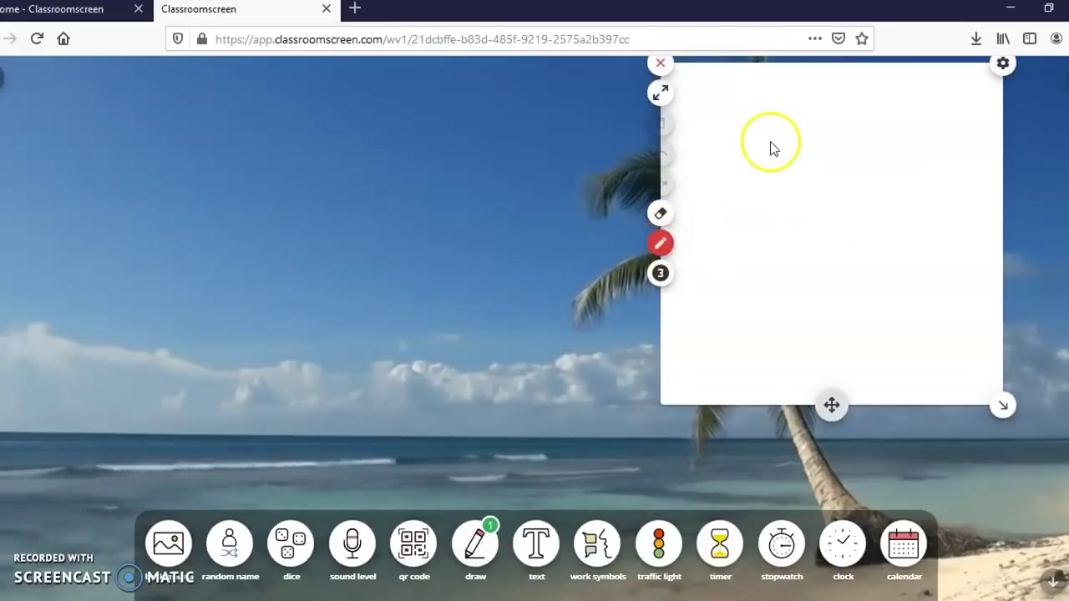
Step: Draw the letters "HI" freehand across the upper part of the drawing canvas, then remove the drawing widget
{"action": "left_click_drag", "start_coordinate": [768, 142], "coordinate": [794, 258]}
{"action": "left_click_drag", "start_coordinate": [786, 209], "coordinate": [891, 175]}
{"action": "left_click_drag", "start_coordinate": [884, 128], "coordinate": [922, 243]}
{"action": "left_click_drag", "start_coordinate": [945, 164], "coordinate": [977, 249]}
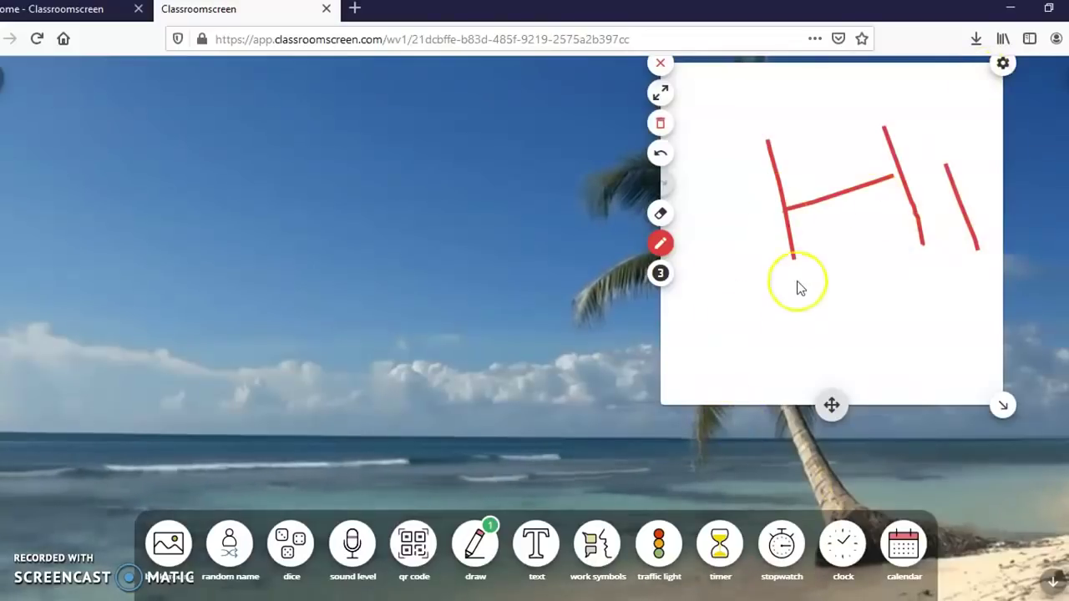
{"action": "left_click", "coordinate": [660, 64]}
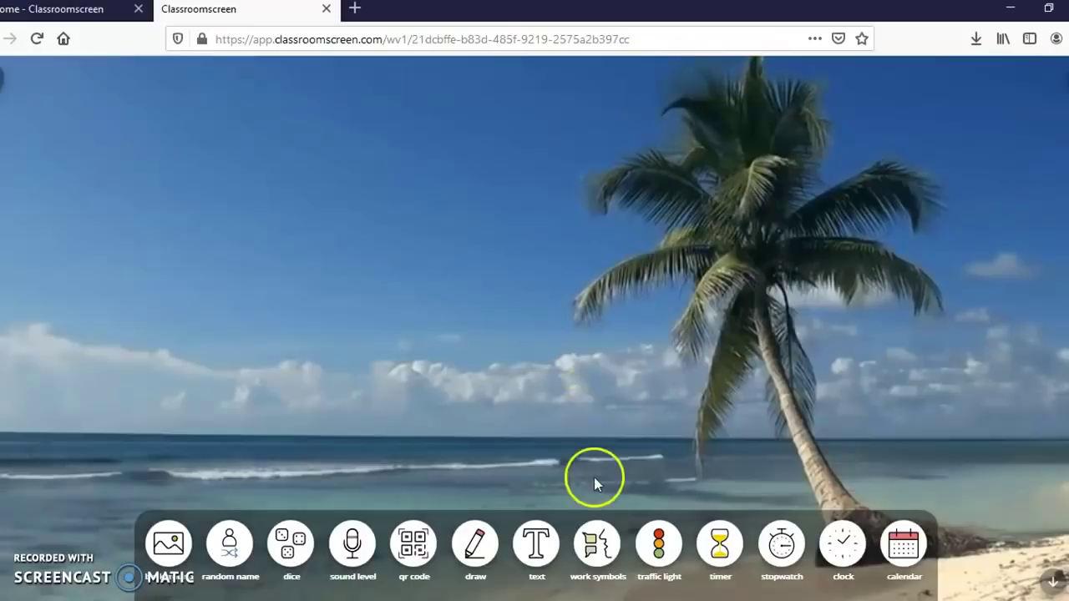
Step: Add a work symbols widget, cycle it through whisper, ask neighbor and work together, and remove it
{"action": "left_click", "coordinate": [605, 552]}
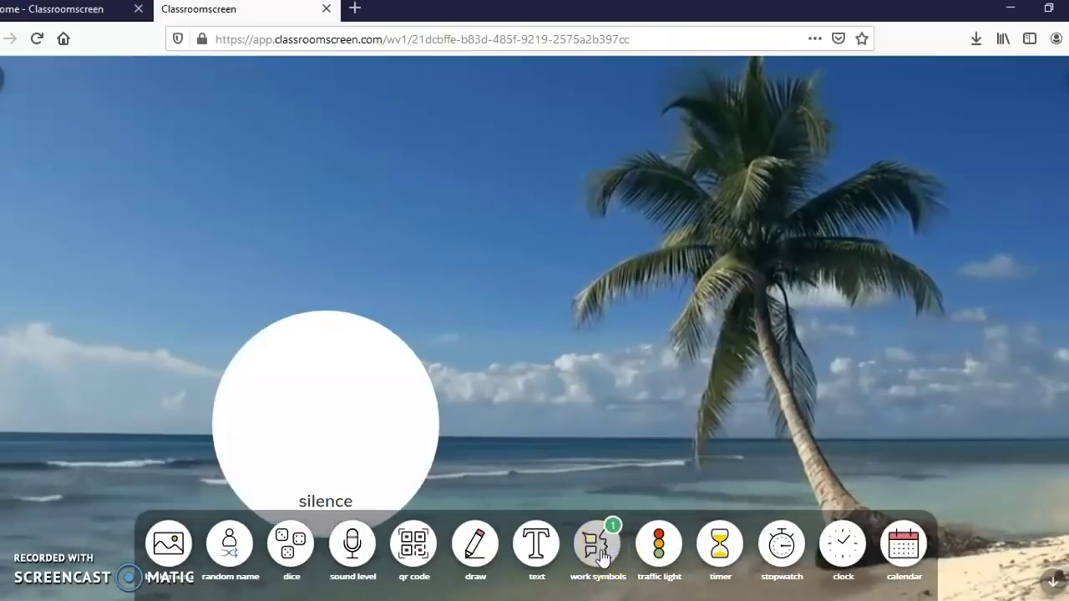
{"action": "left_click_drag", "start_coordinate": [467, 286], "coordinate": [515, 262]}
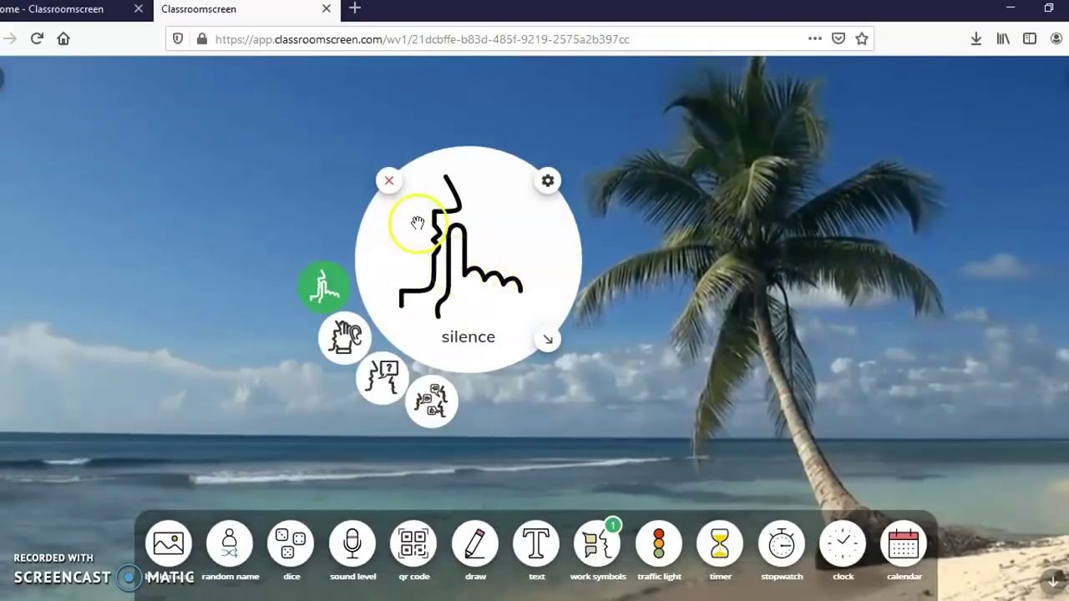
{"action": "left_click", "coordinate": [357, 338]}
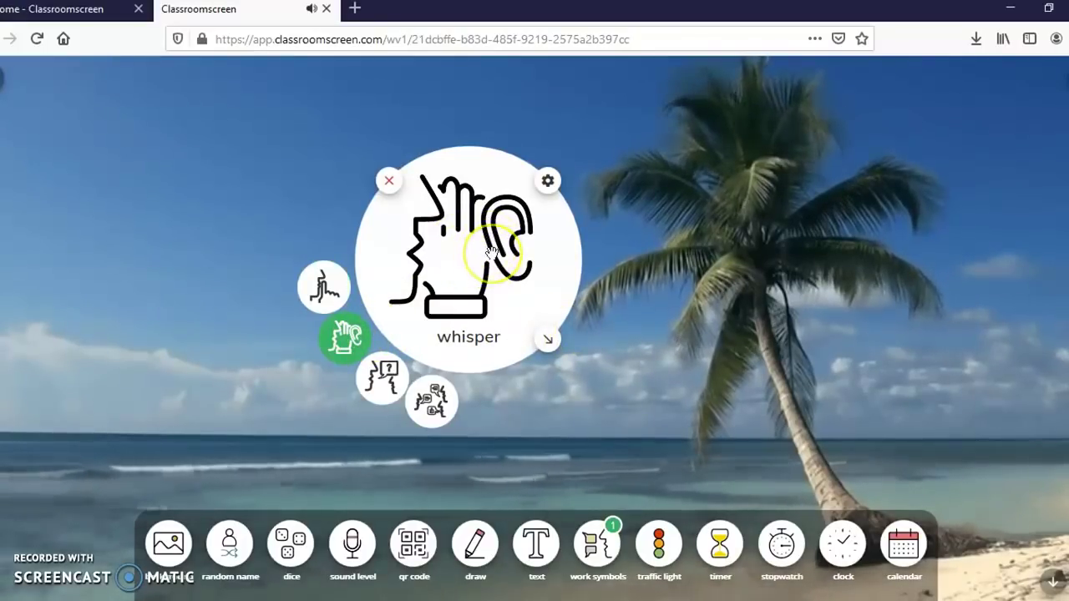
{"action": "left_click", "coordinate": [382, 373]}
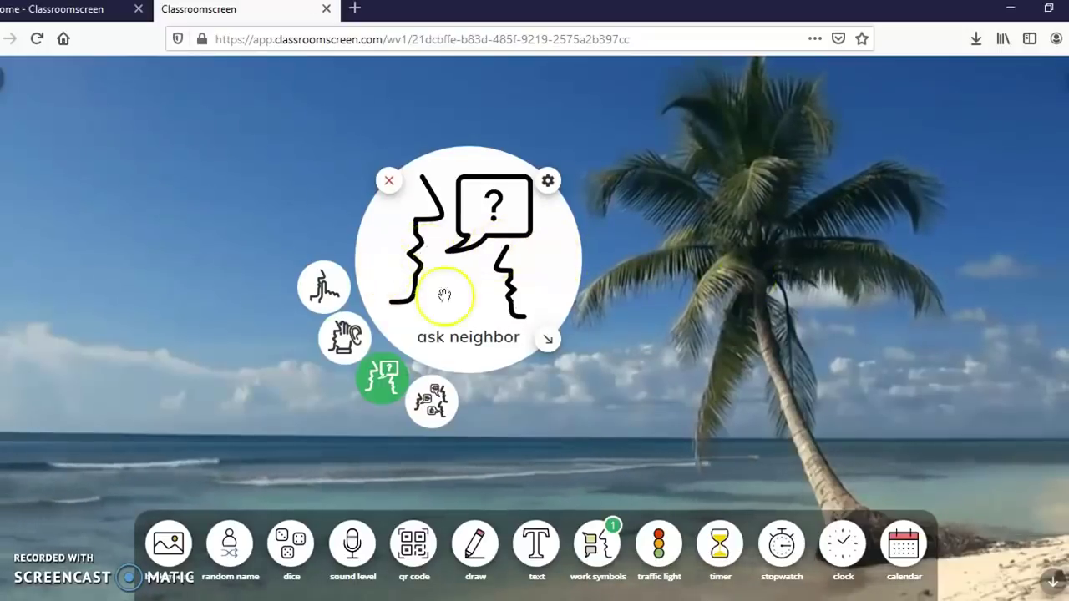
{"action": "left_click", "coordinate": [434, 405]}
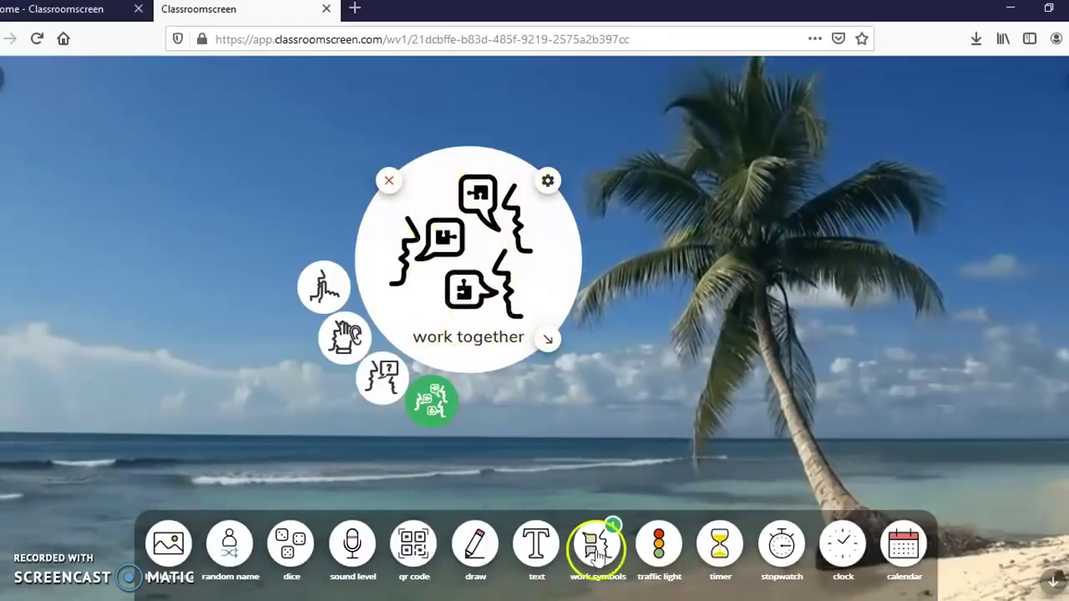
{"action": "left_click", "coordinate": [389, 179]}
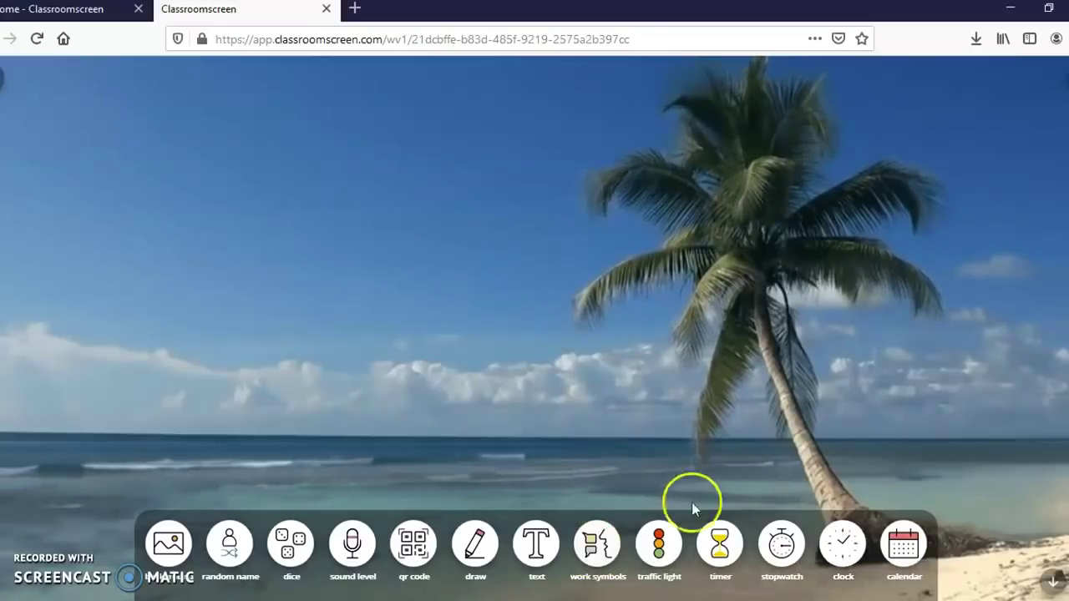
Step: Add a traffic light widget and switch on its red light
{"action": "left_click", "coordinate": [668, 547]}
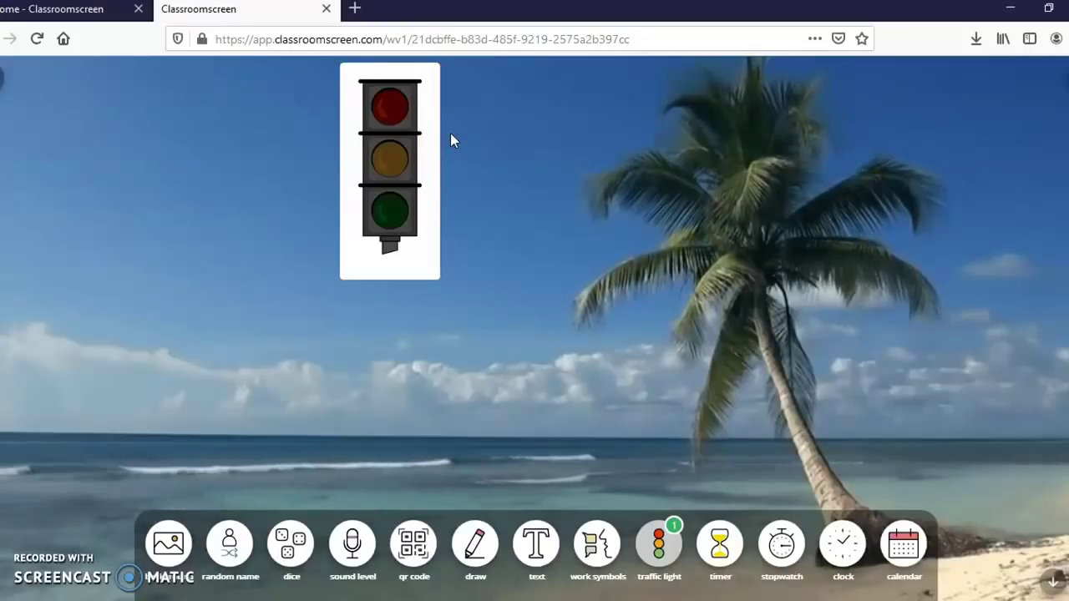
{"action": "left_click", "coordinate": [399, 121]}
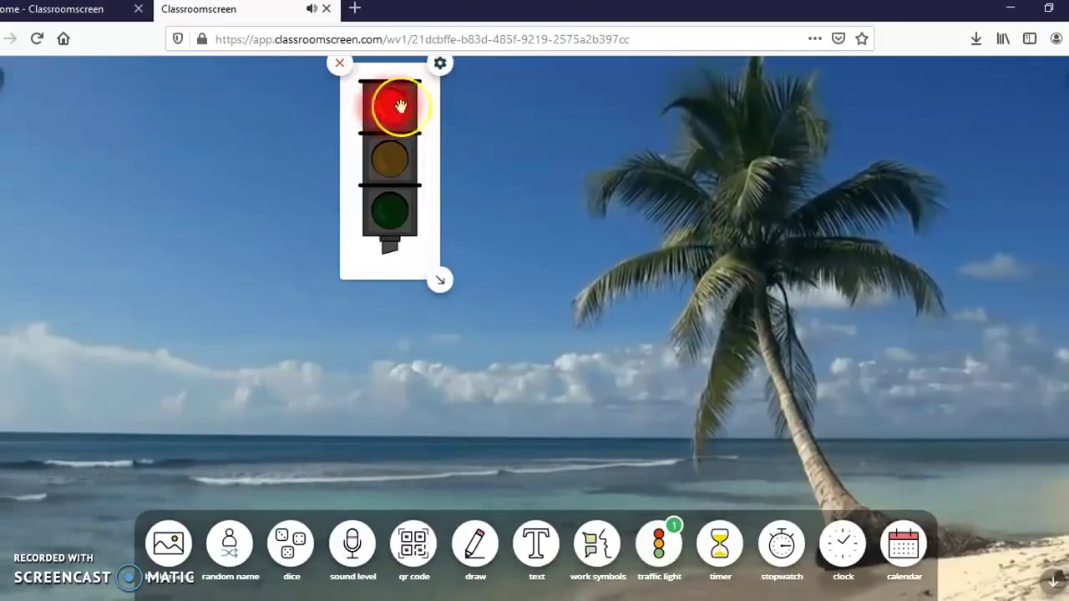
Step: Switch the traffic light through amber, green, amber, red, amber and back to green, then remove the widget
{"action": "left_click", "coordinate": [386, 159]}
{"action": "left_click", "coordinate": [824, 209]}
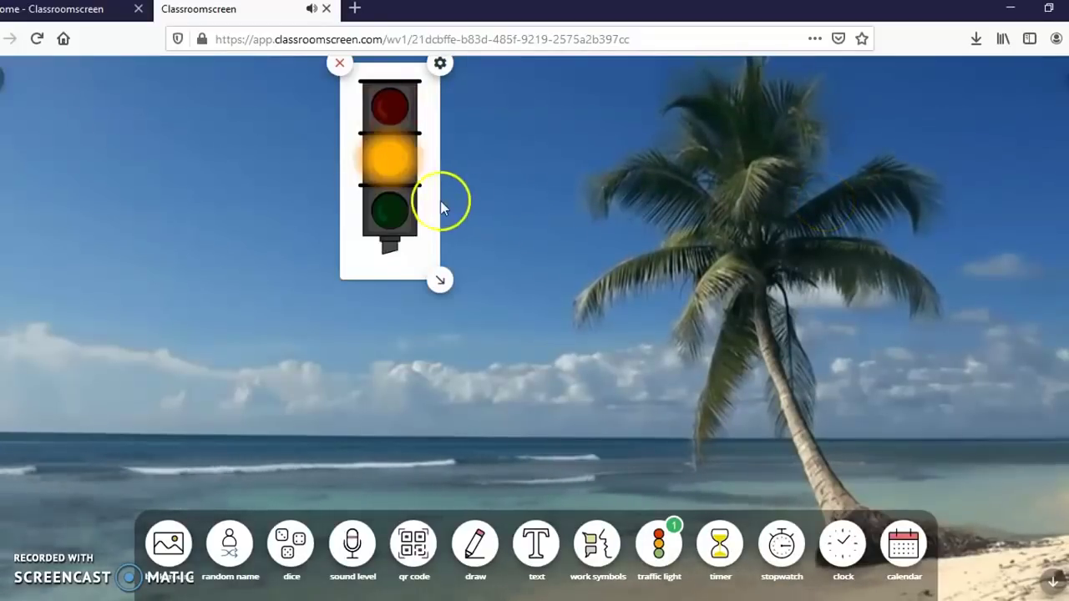
{"action": "left_click", "coordinate": [395, 223]}
{"action": "left_click", "coordinate": [754, 229]}
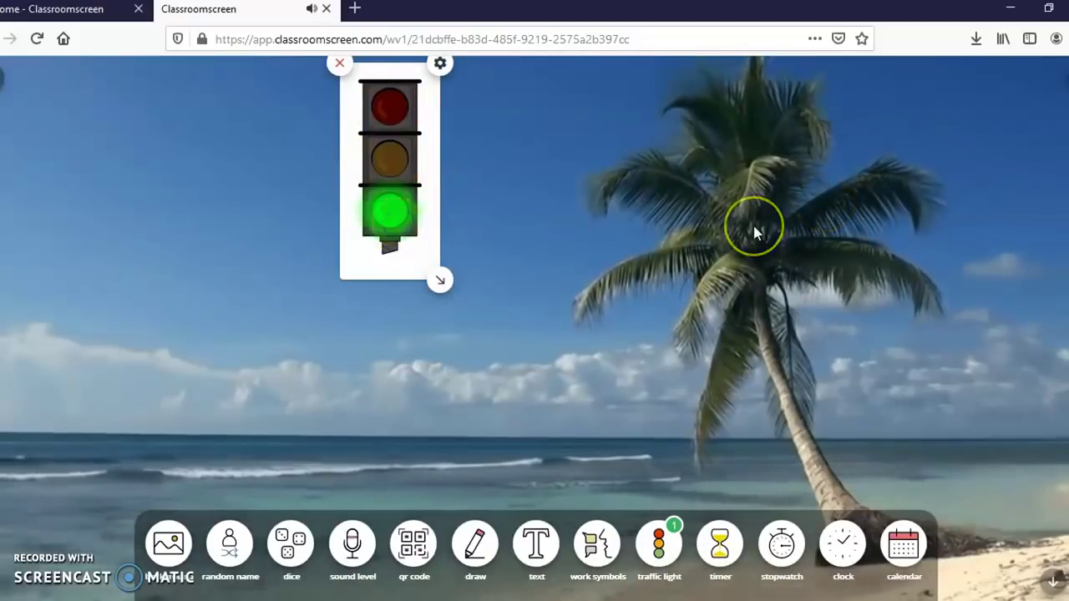
{"action": "left_click", "coordinate": [390, 158]}
{"action": "left_click", "coordinate": [389, 107]}
{"action": "left_click", "coordinate": [389, 160]}
{"action": "left_click", "coordinate": [385, 212]}
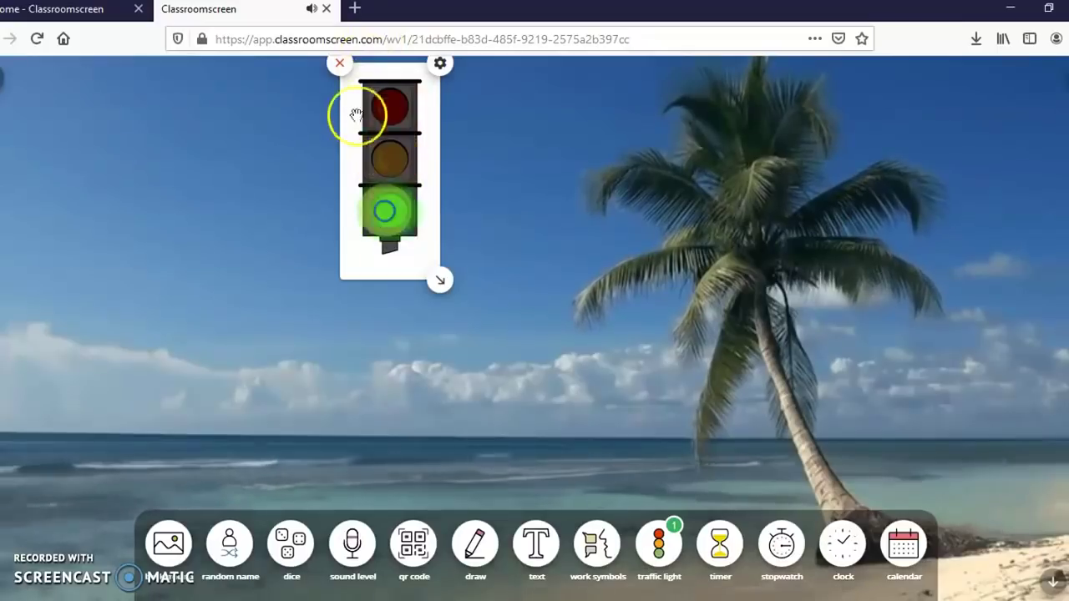
{"action": "left_click", "coordinate": [340, 65]}
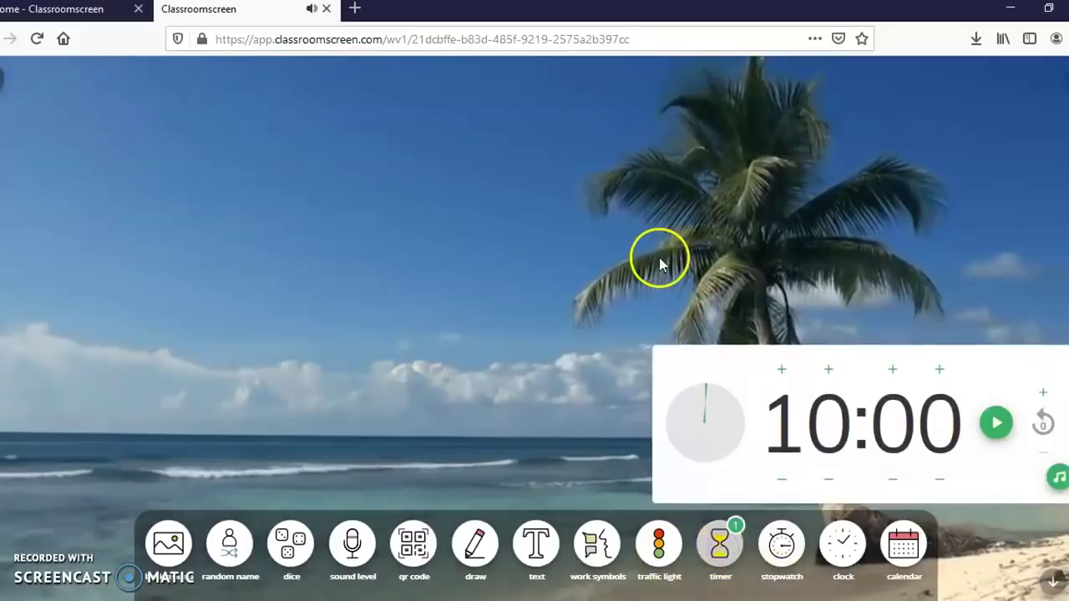
Step: Remove the timer widget, then add a stopwatch widget and remove it without starting it
{"action": "mouse_move", "coordinate": [735, 362]}
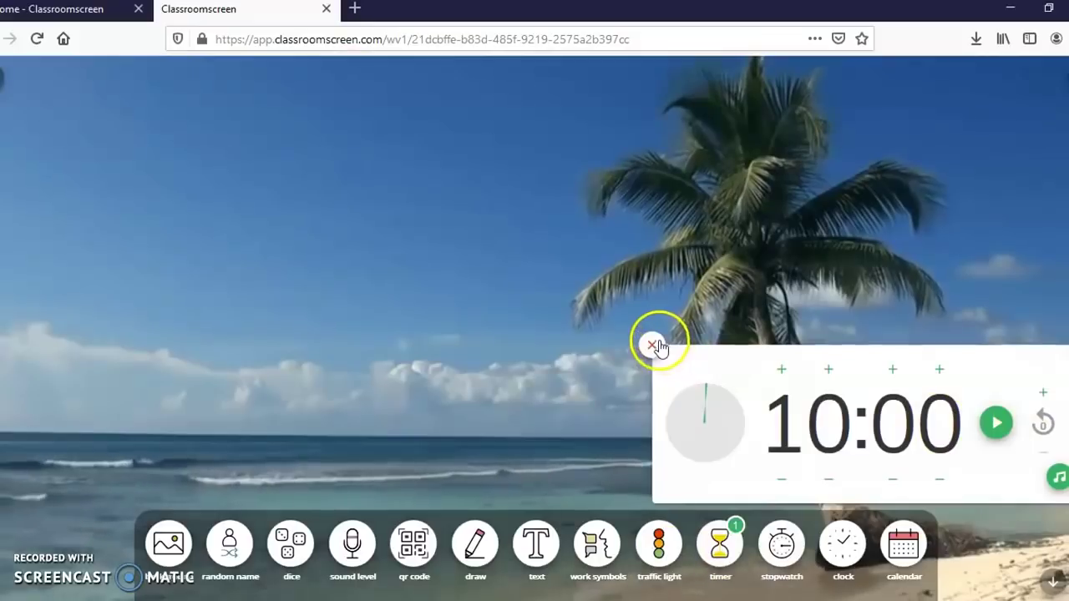
{"action": "left_click", "coordinate": [658, 344]}
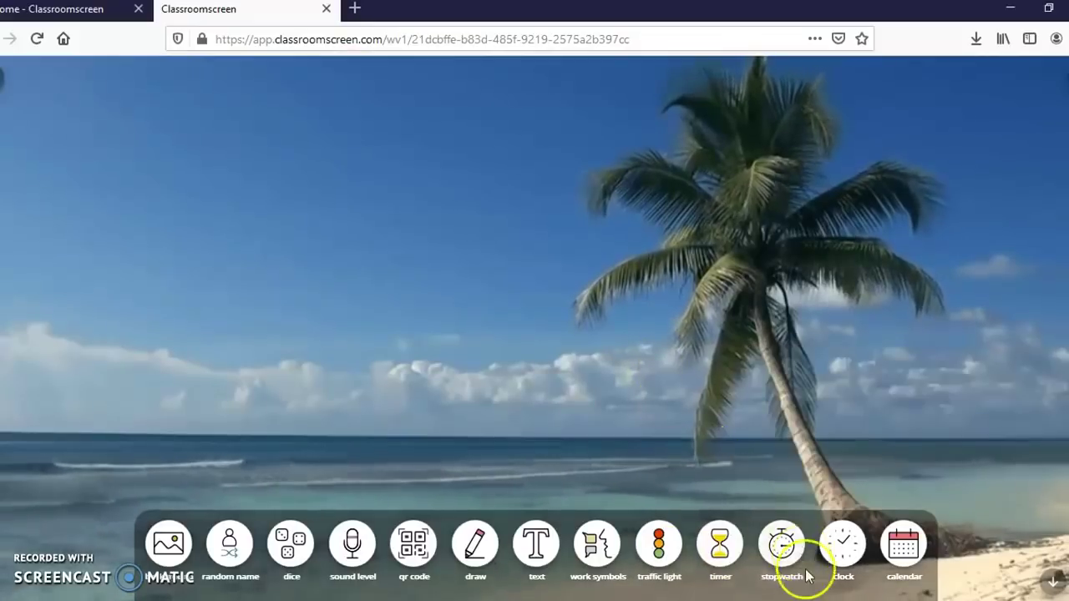
{"action": "left_click", "coordinate": [782, 547]}
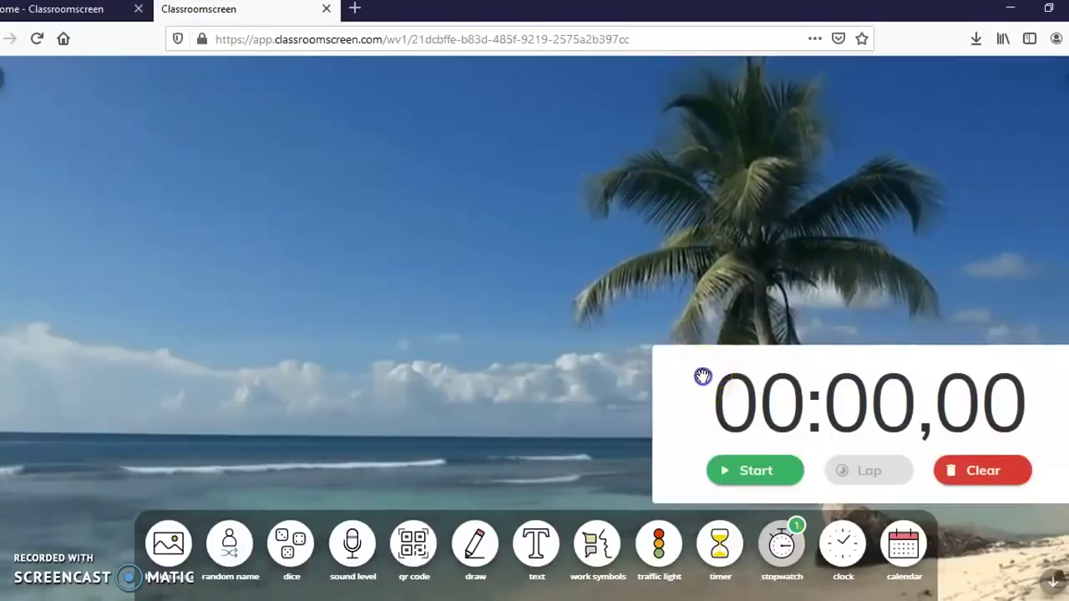
{"action": "left_click", "coordinate": [656, 349]}
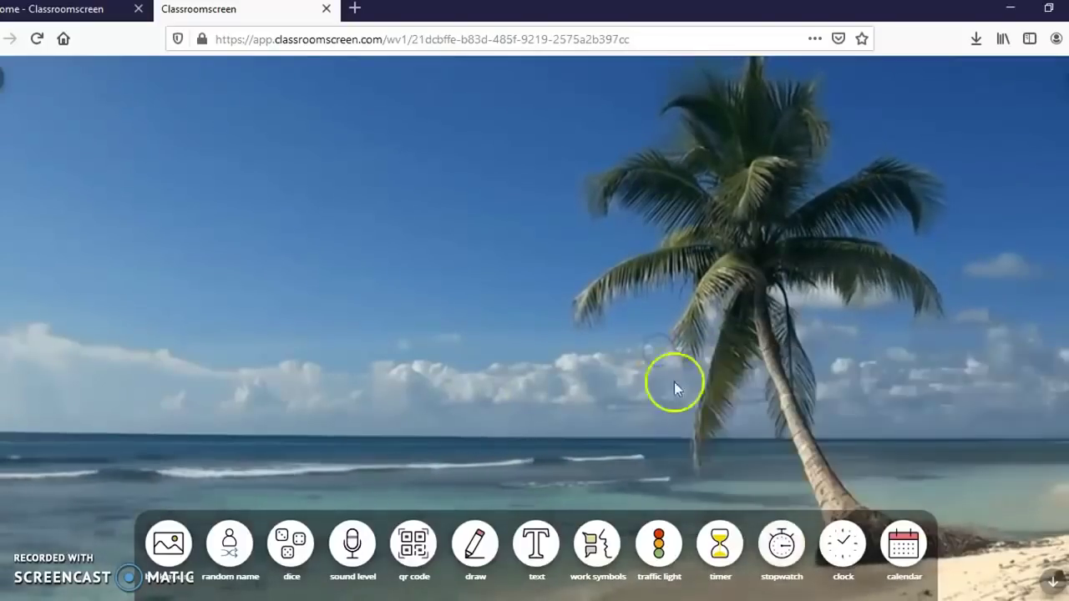
Step: Add a clock widget and remove it, then add a calendar widget and remove it as well
{"action": "left_click", "coordinate": [843, 551]}
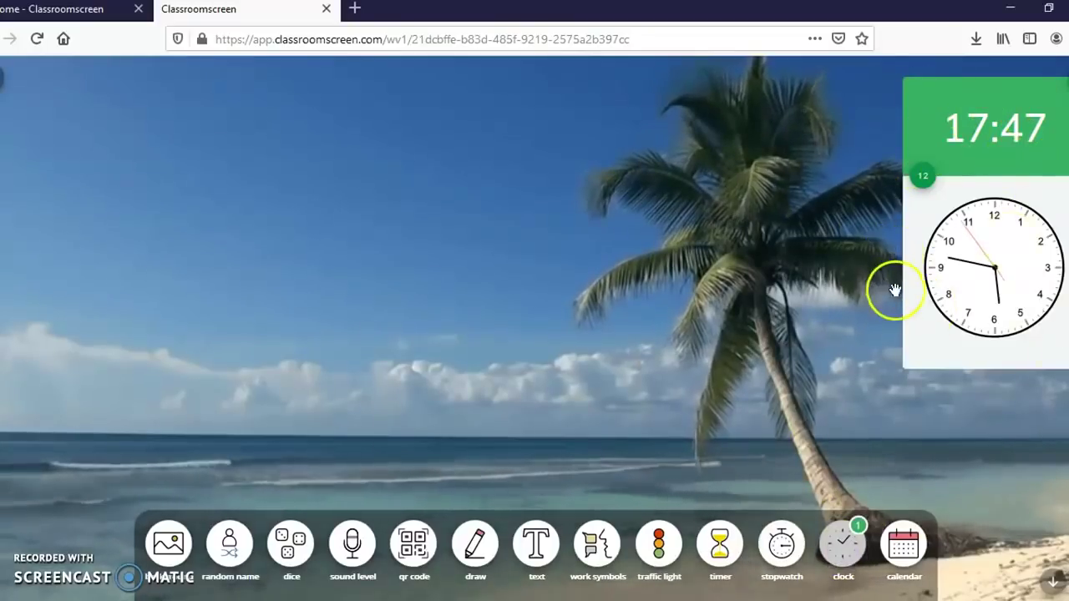
{"action": "mouse_move", "coordinate": [954, 117]}
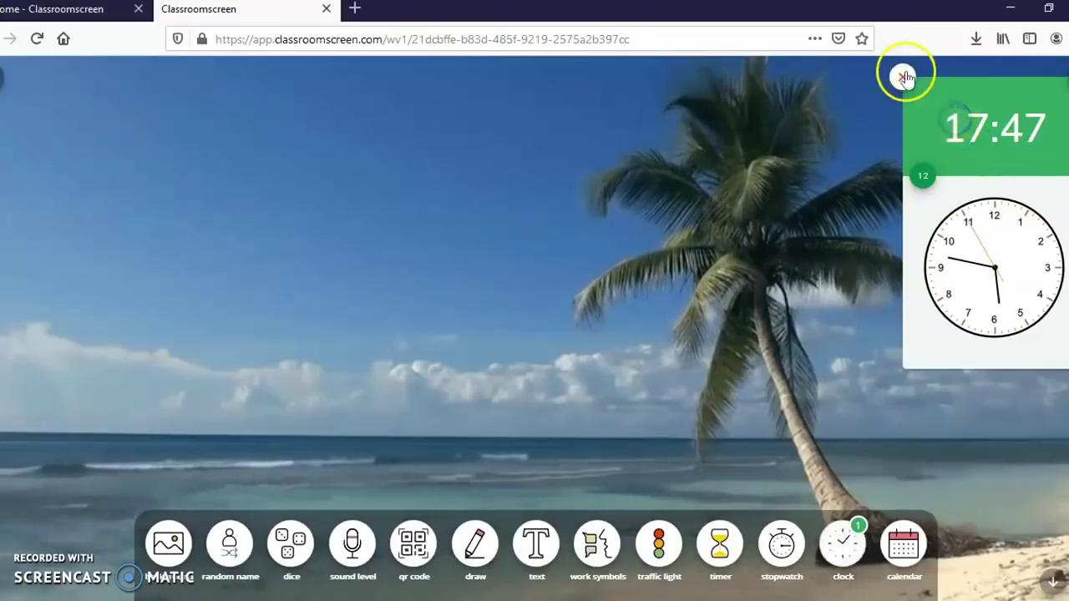
{"action": "left_click", "coordinate": [906, 78]}
{"action": "left_click", "coordinate": [902, 543]}
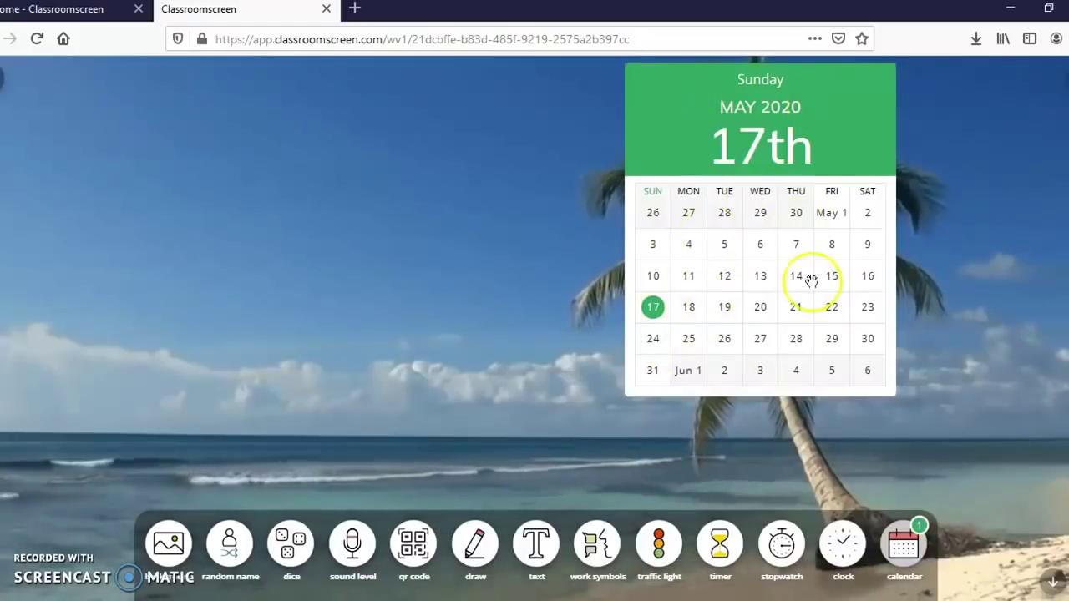
{"action": "left_click", "coordinate": [712, 110]}
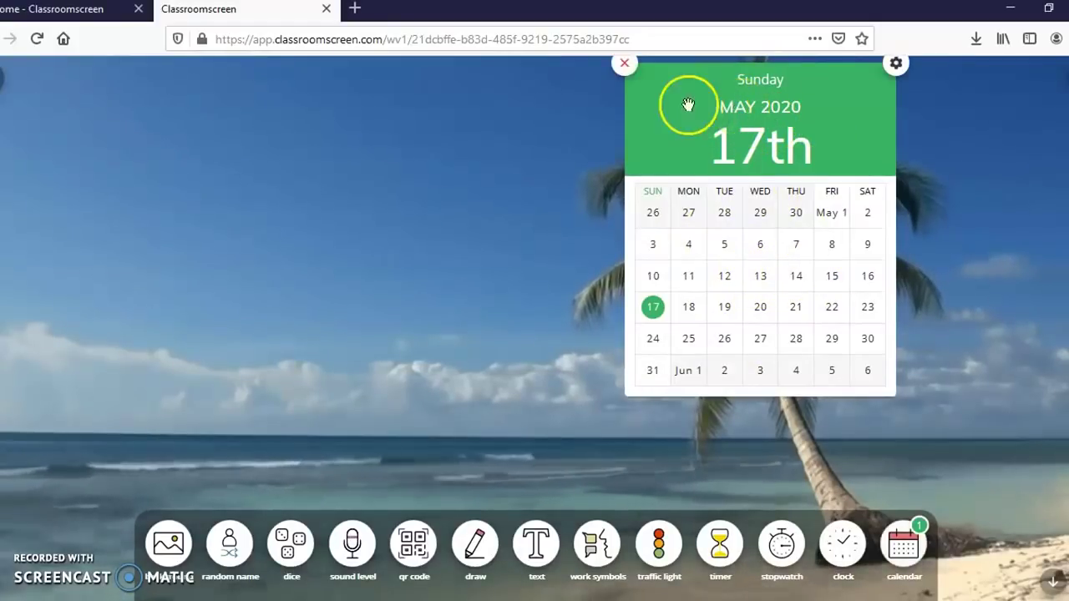
{"action": "left_click", "coordinate": [626, 65]}
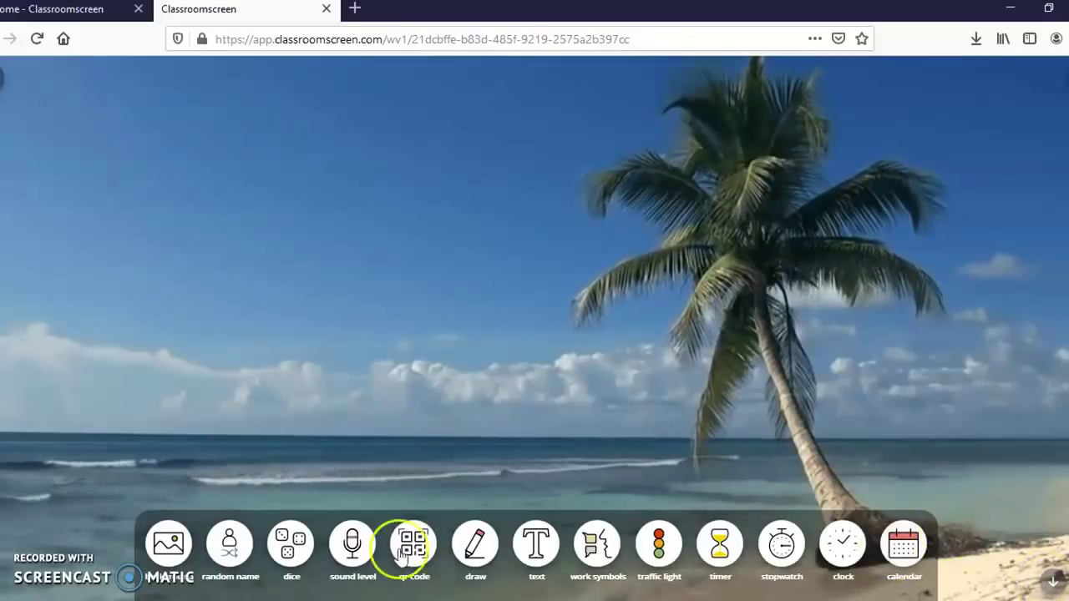
Step: Hide and restore the widget bar, then add a QR code widget, select its web address field and remove it
{"action": "left_click", "coordinate": [1047, 576]}
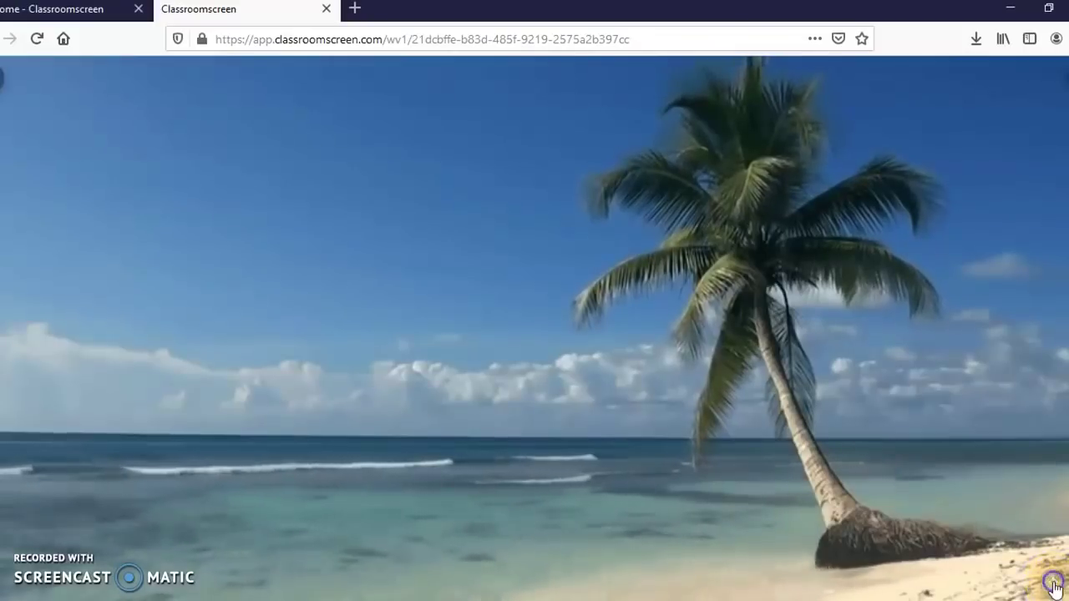
{"action": "left_click", "coordinate": [1054, 585]}
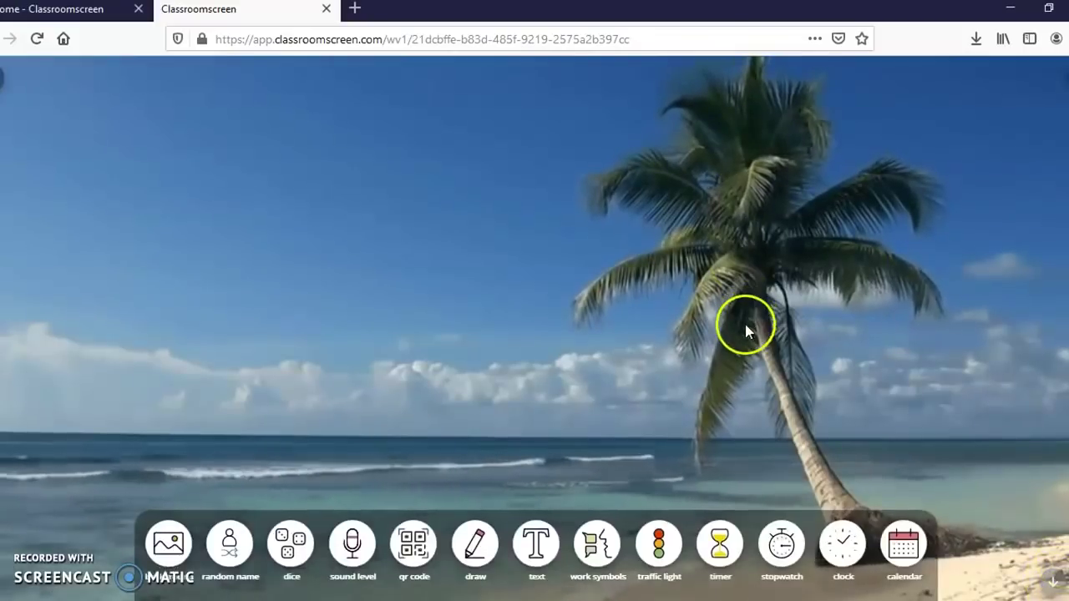
{"action": "left_click", "coordinate": [411, 551]}
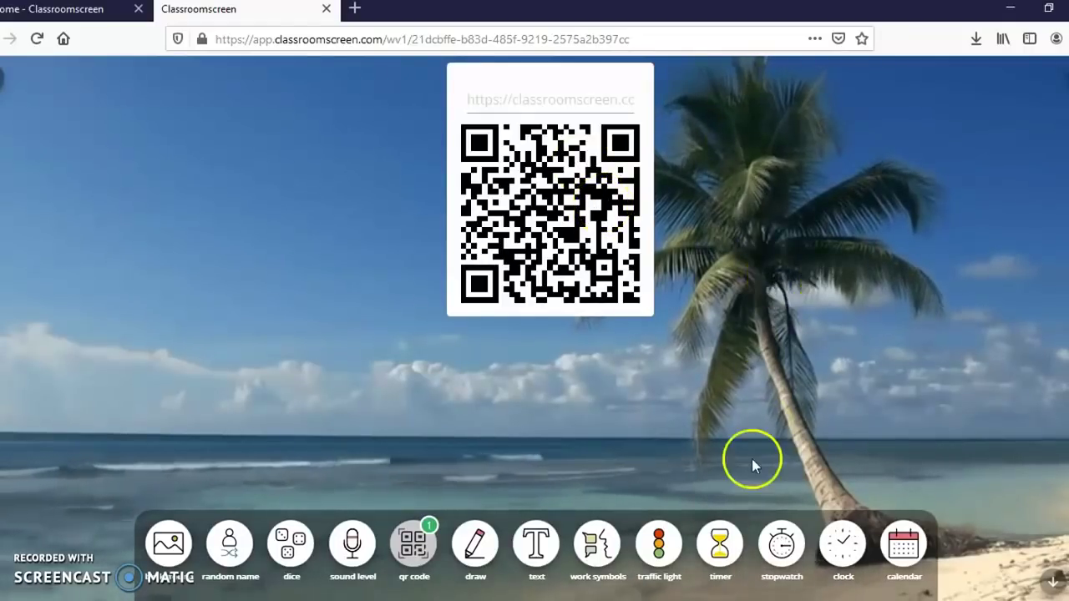
{"action": "left_click", "coordinate": [546, 99]}
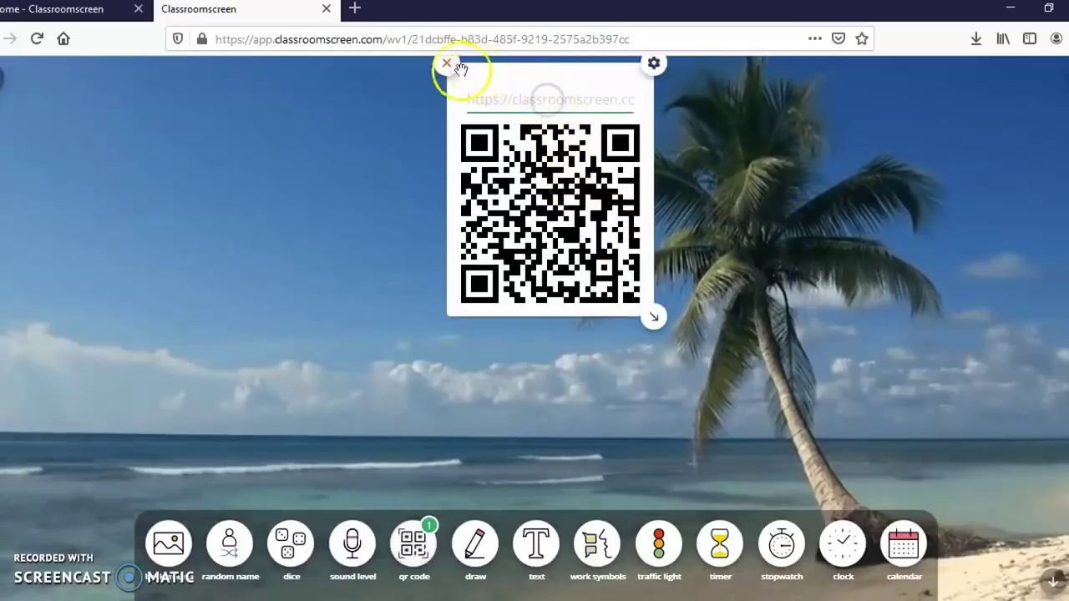
{"action": "left_click", "coordinate": [449, 65]}
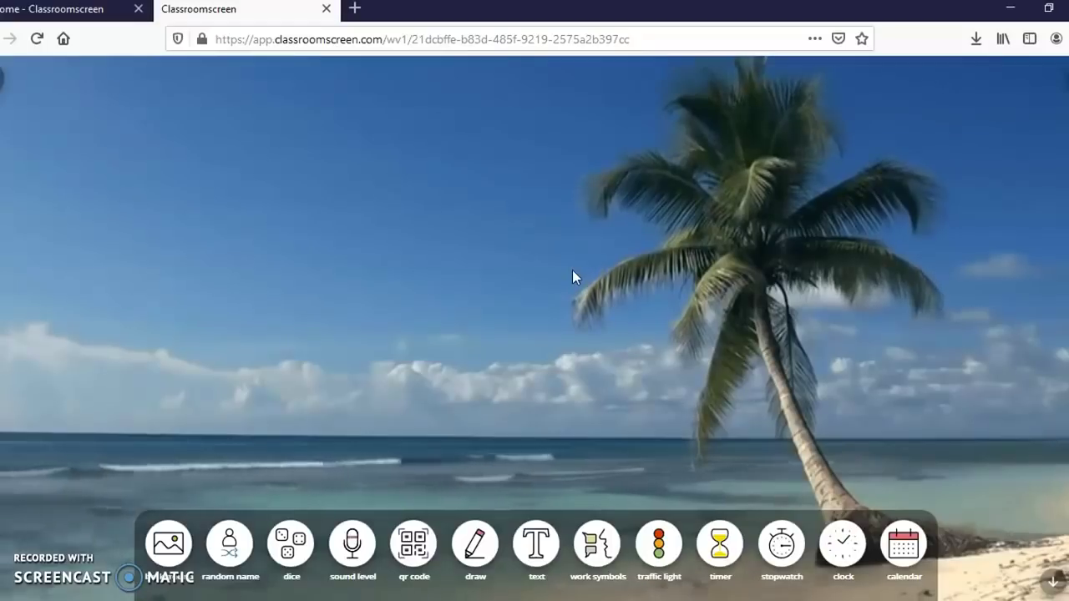
{"action": "left_click", "coordinate": [707, 246]}
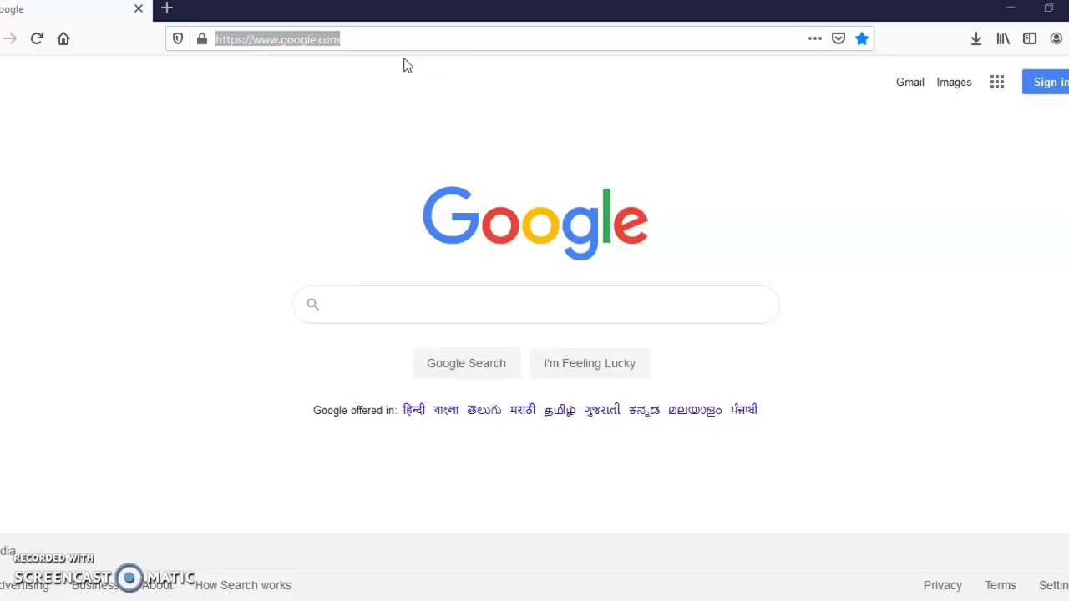
Step: Replace the browser's current address with whiteboard.fi and open that site
{"action": "left_click", "coordinate": [379, 33]}
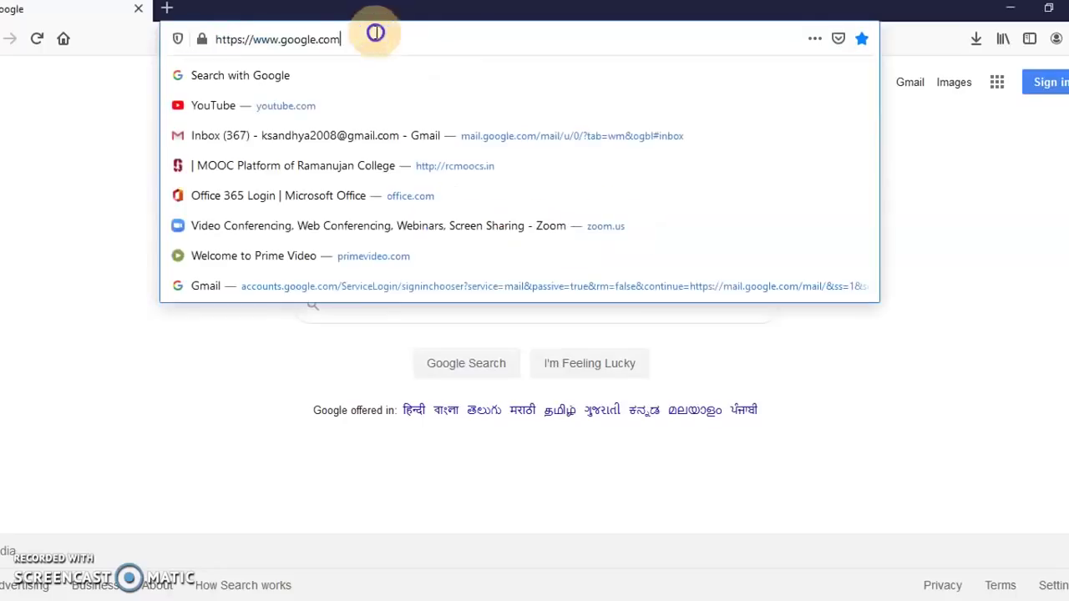
{"action": "type", "text": "w"}
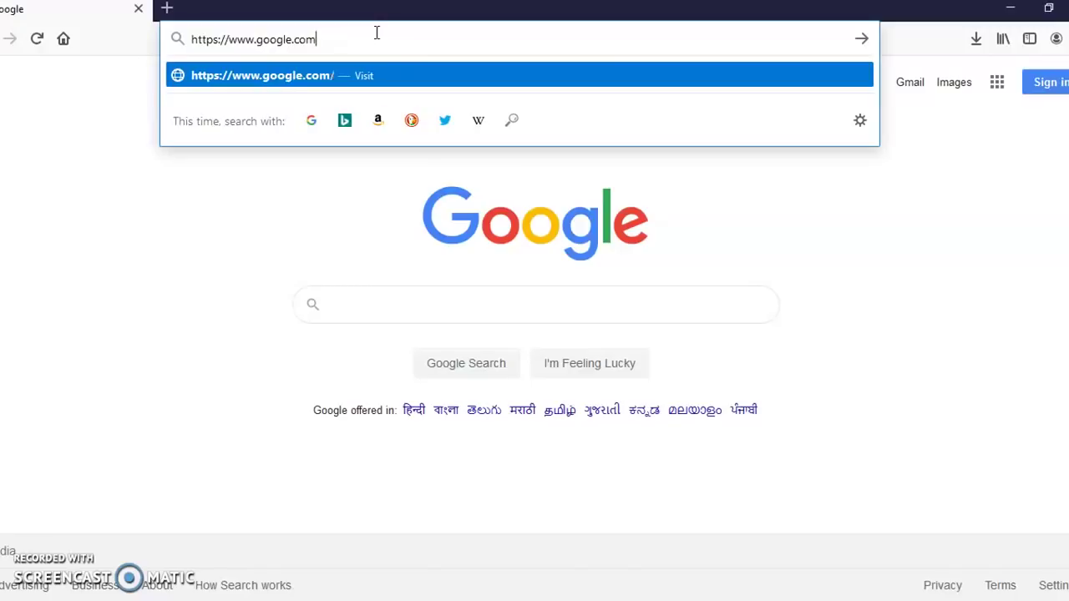
{"action": "key", "text": "BackSpace"}
{"action": "key", "text": "BackSpace"}
{"action": "key", "text": "BackSpace"}
{"action": "key", "text": "BackSpace"}
{"action": "key", "text": "BackSpace"}
{"action": "key", "text": "BackSpace"}
{"action": "key", "text": "BackSpace"}
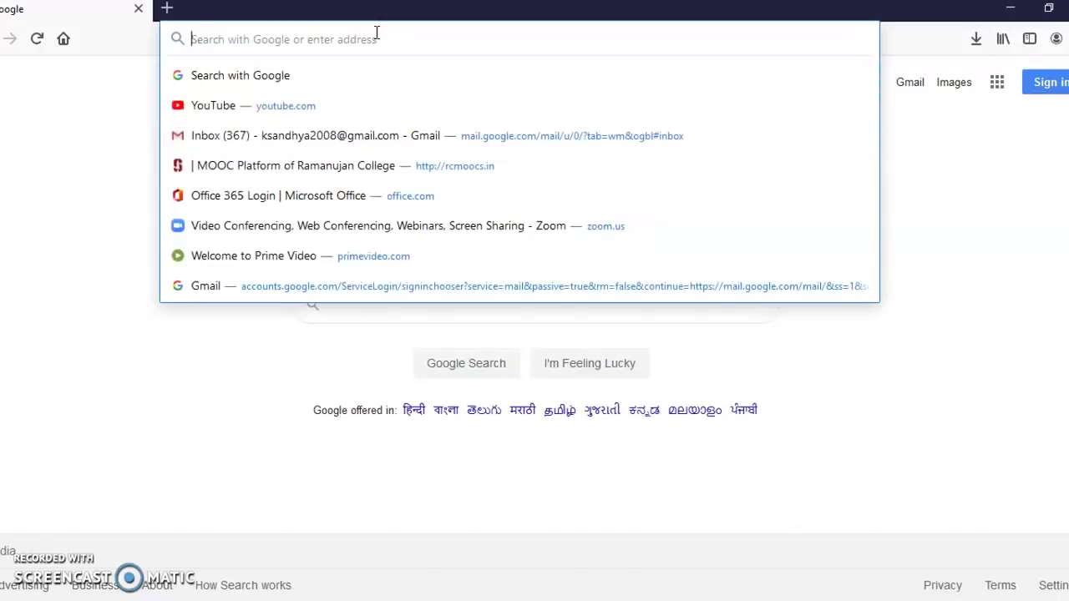
{"action": "type", "text": "wg"}
{"action": "key", "text": "BackSpace"}
{"action": "type", "text": "hiteboard"}
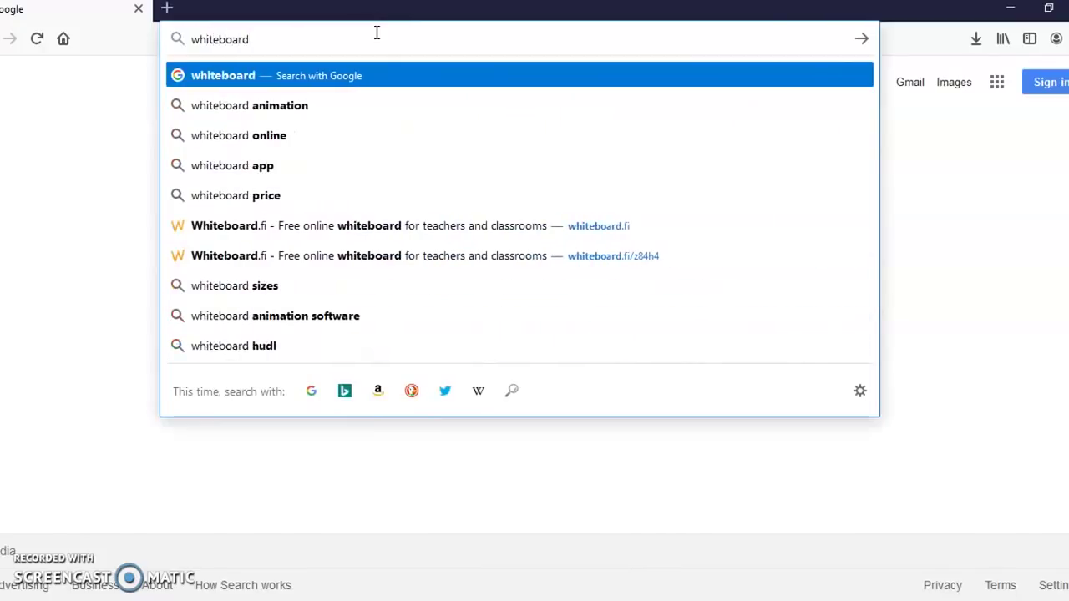
{"action": "type", "text": ".fi"}
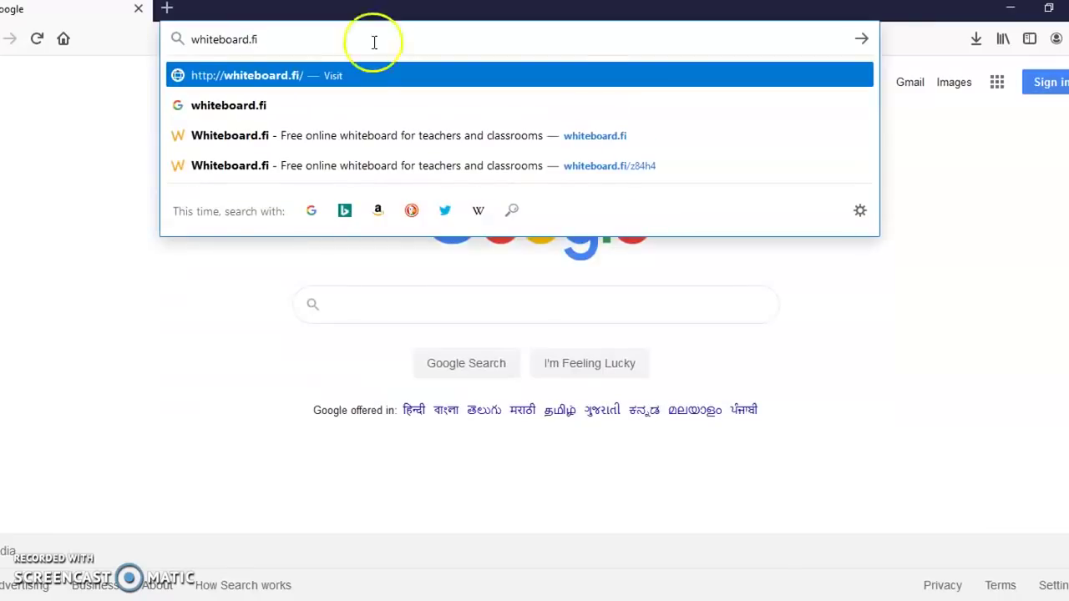
{"action": "left_click", "coordinate": [358, 73]}
{"action": "left_click", "coordinate": [366, 87]}
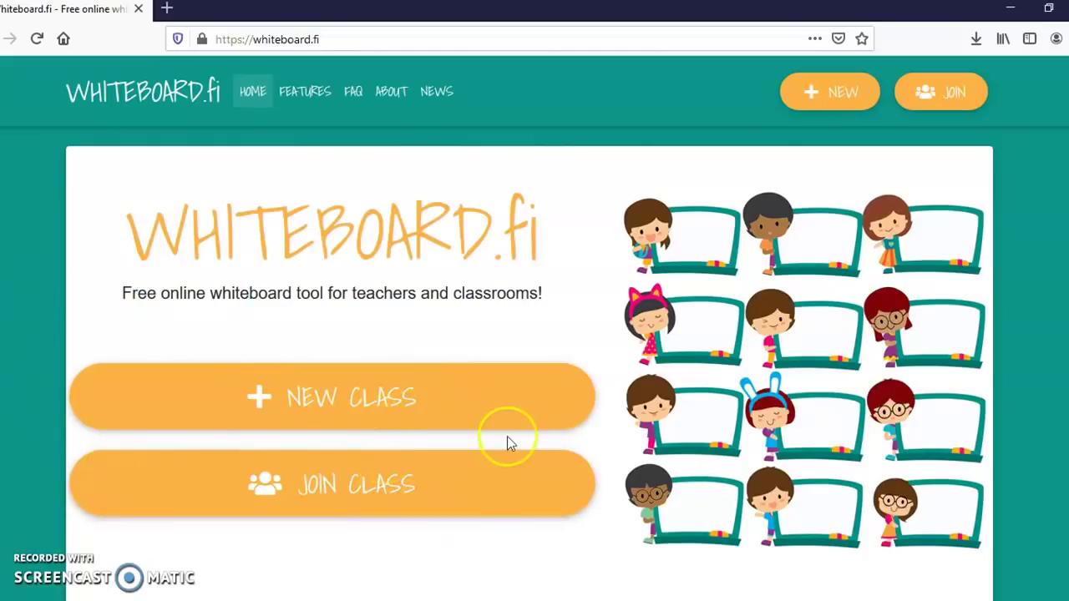
Step: Create a new class with the teacher's name and image upload for students enabled, leaving the waiting room lobby off
{"action": "left_click", "coordinate": [351, 397]}
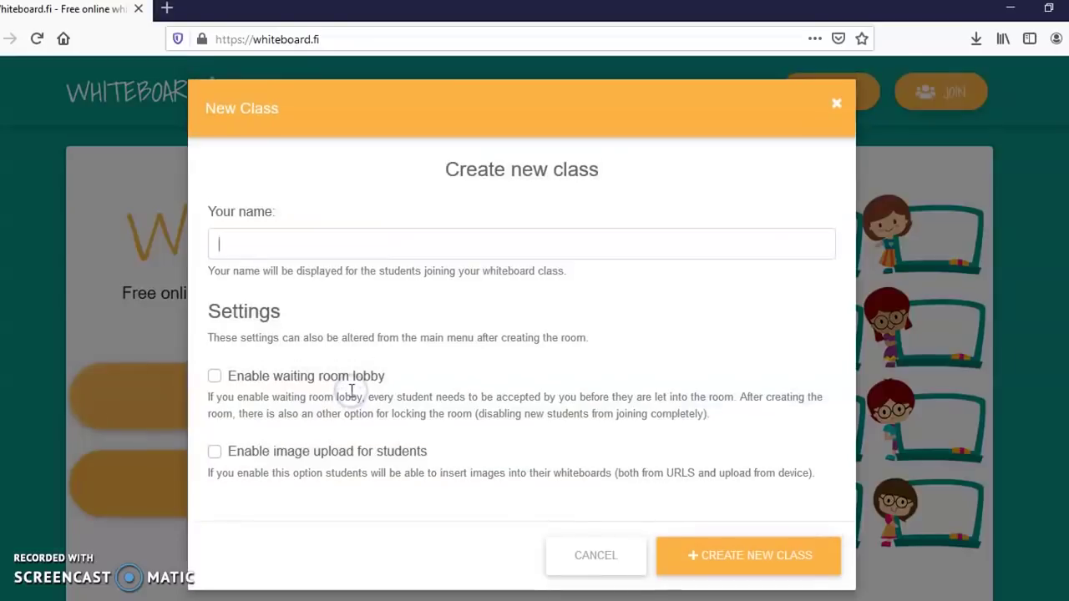
{"action": "left_click", "coordinate": [305, 243]}
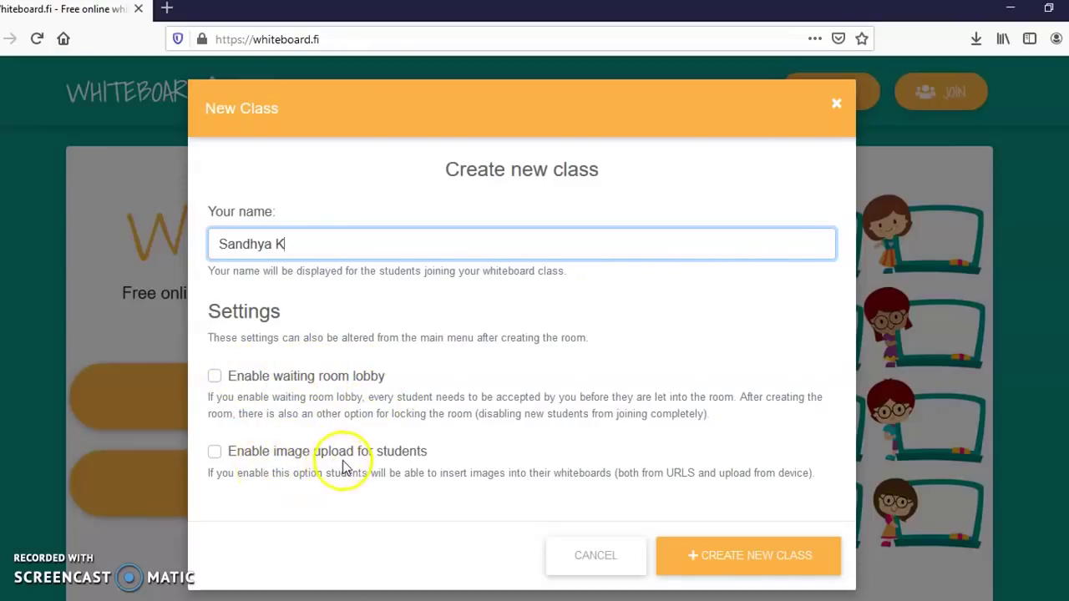
{"action": "left_click", "coordinate": [216, 452]}
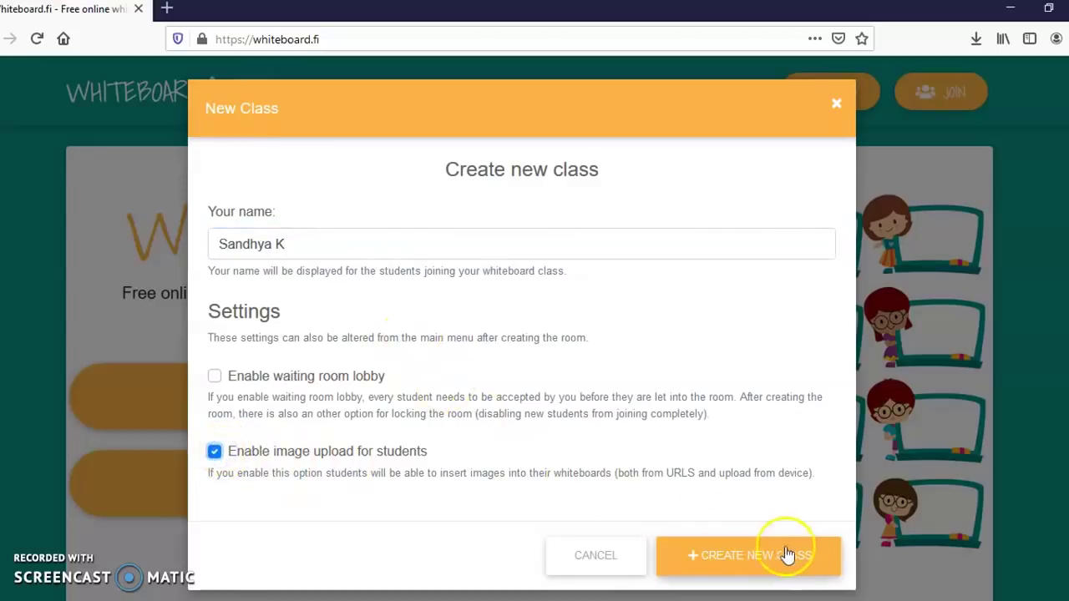
{"action": "left_click", "coordinate": [728, 557]}
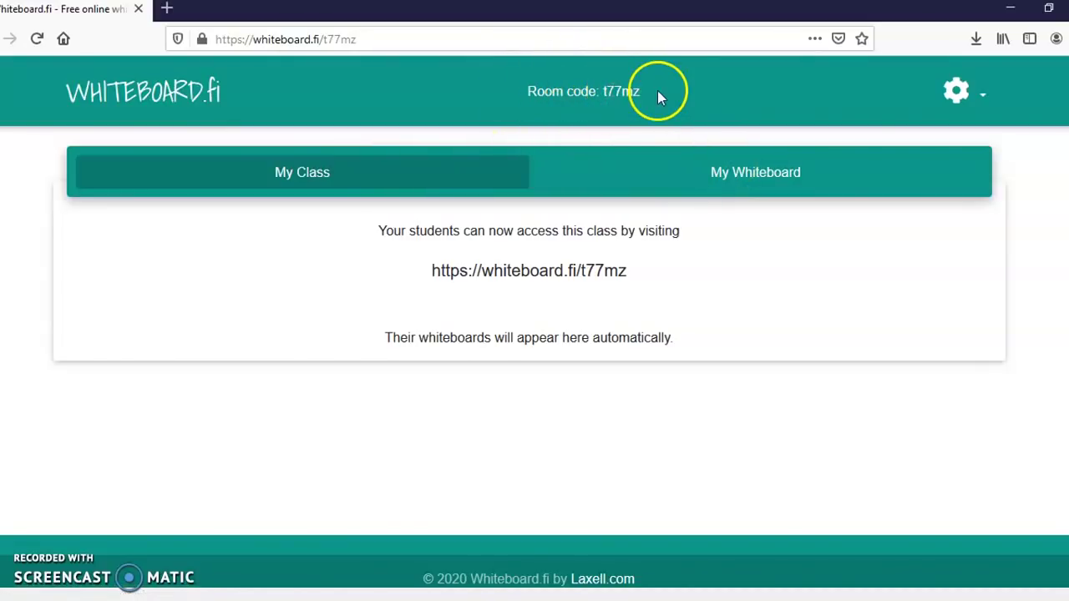
Step: Open the teacher's own whiteboard and clear all existing content from it
{"action": "left_click", "coordinate": [762, 182]}
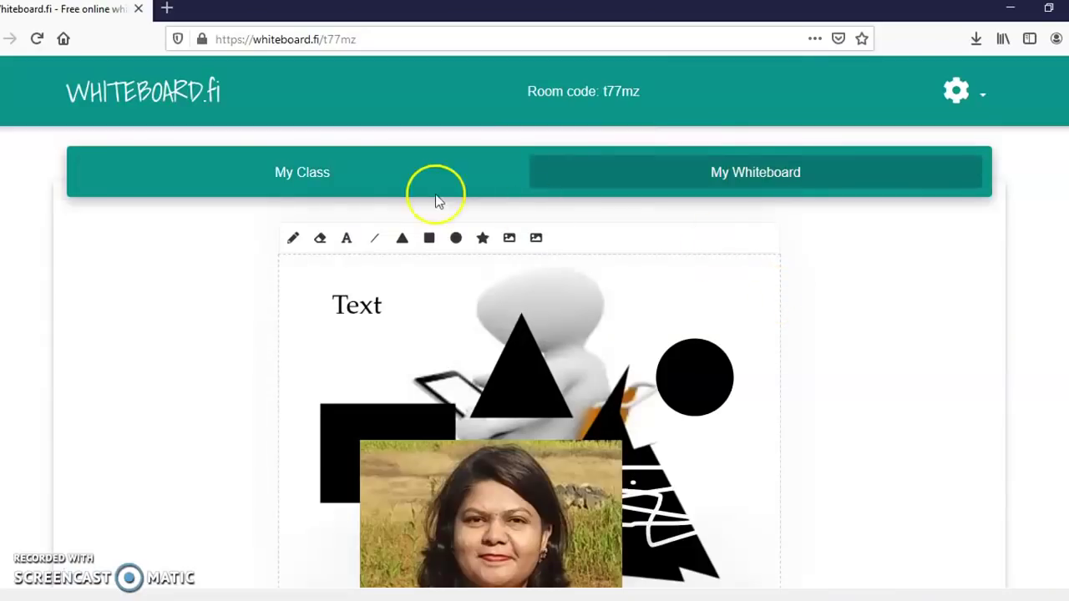
{"action": "scroll", "coordinate": [749, 322], "scroll_direction": "down", "scroll_amount": 3}
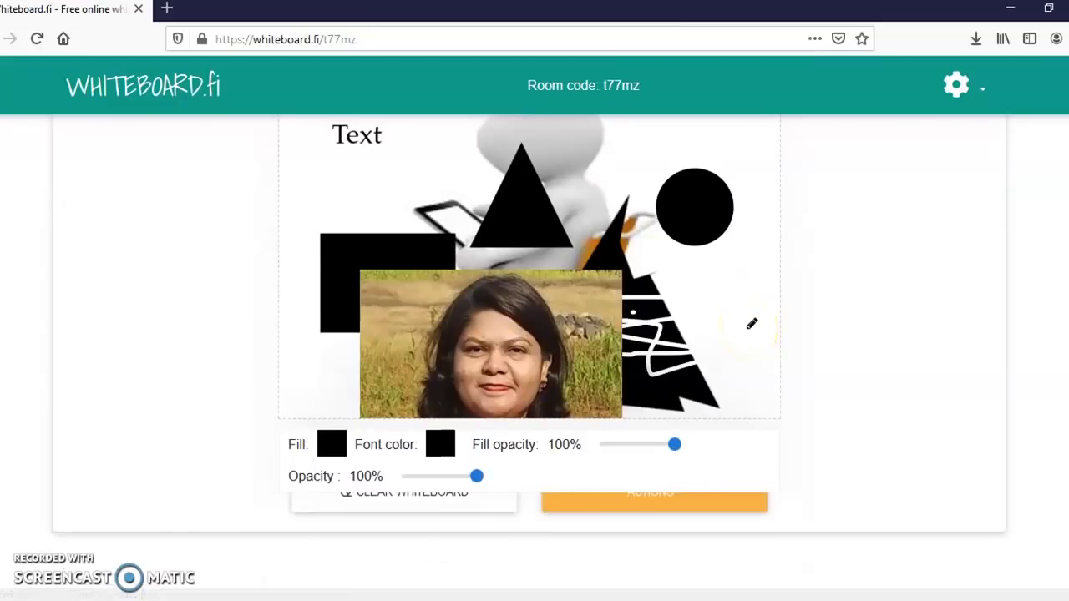
{"action": "left_click", "coordinate": [465, 506]}
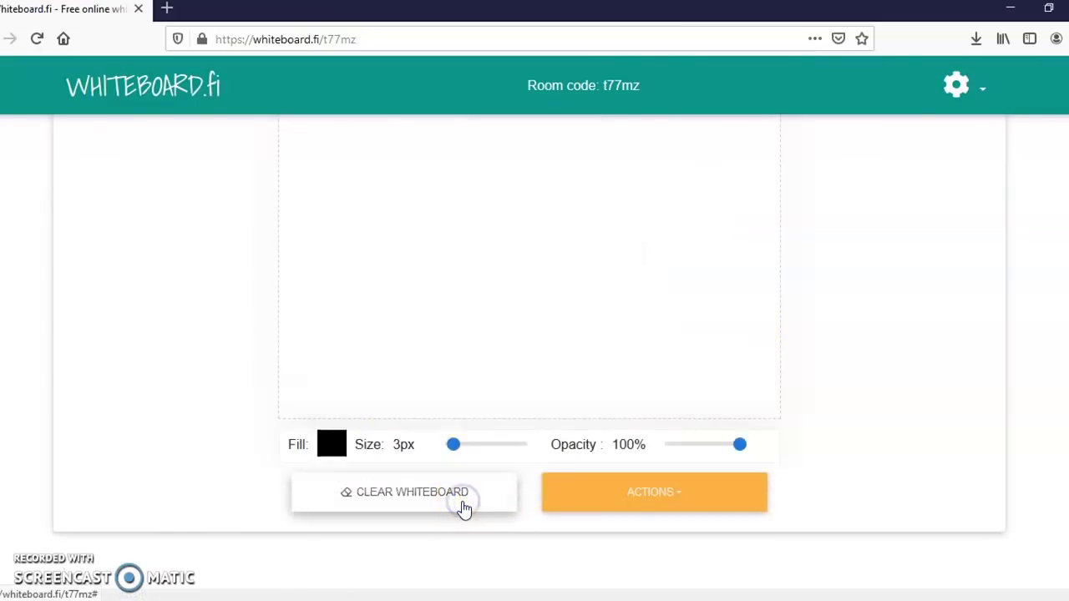
{"action": "left_click", "coordinate": [775, 445]}
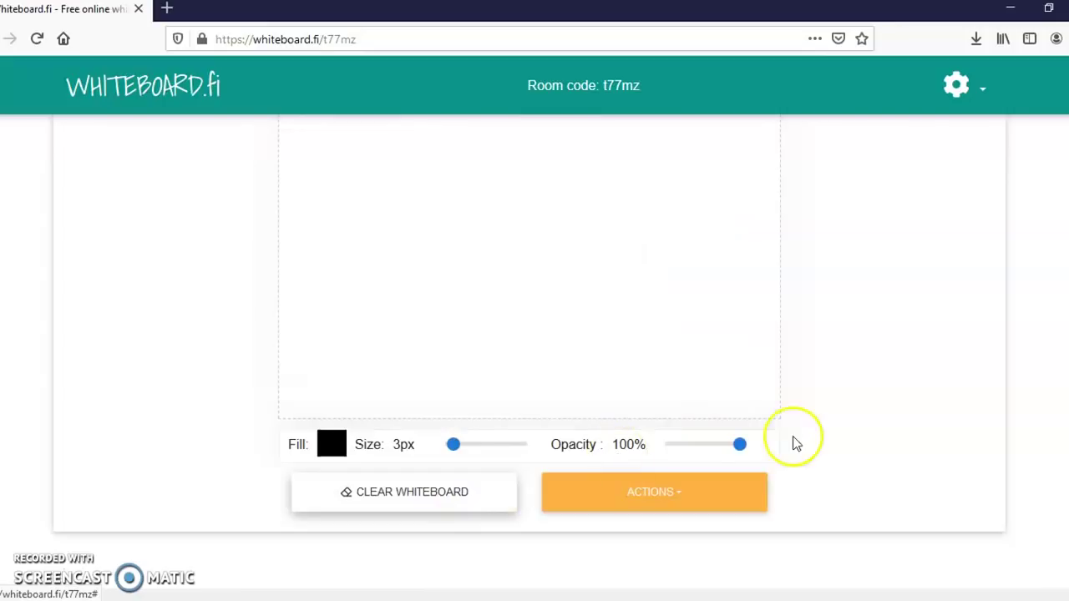
Step: Sketch a black 3px freehand loop near the whiteboard's upper-left corner and try erasing part of its outline
{"action": "scroll", "coordinate": [803, 433], "scroll_direction": "up", "scroll_amount": 2}
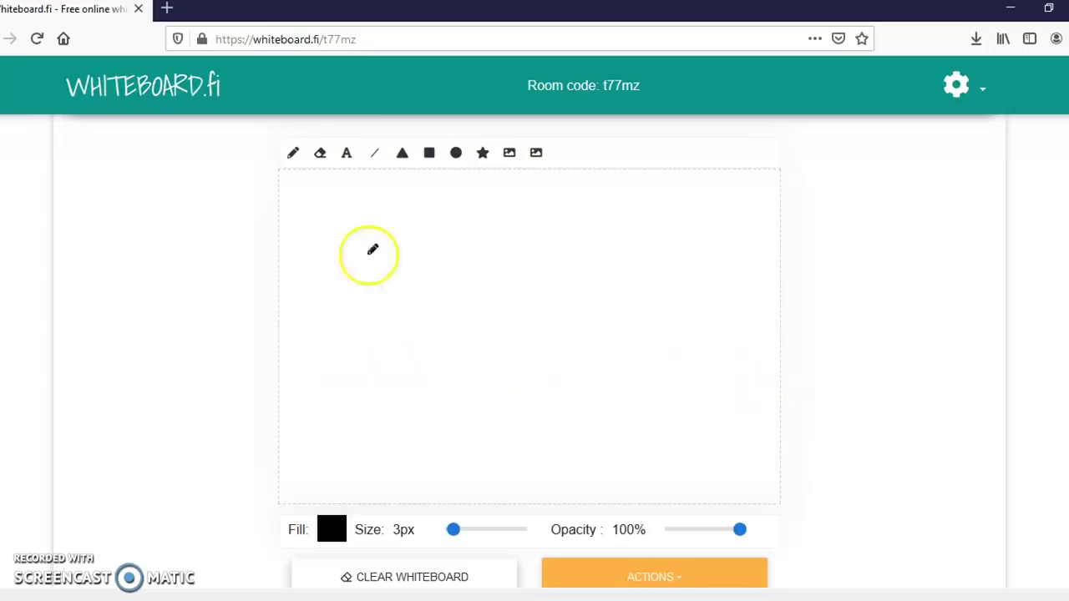
{"action": "left_click", "coordinate": [293, 153]}
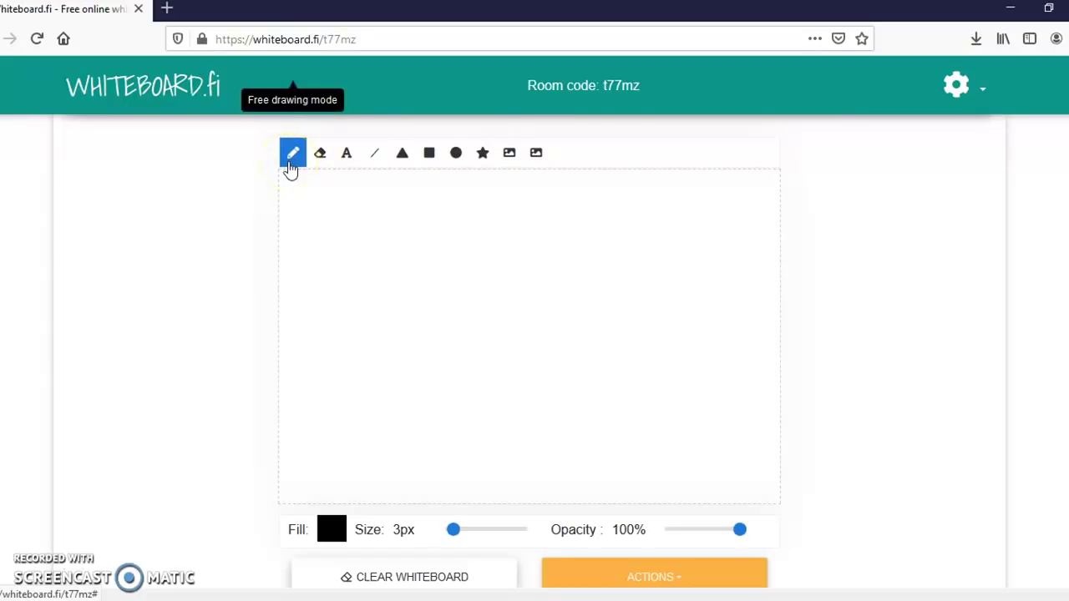
{"action": "left_click", "coordinate": [291, 156]}
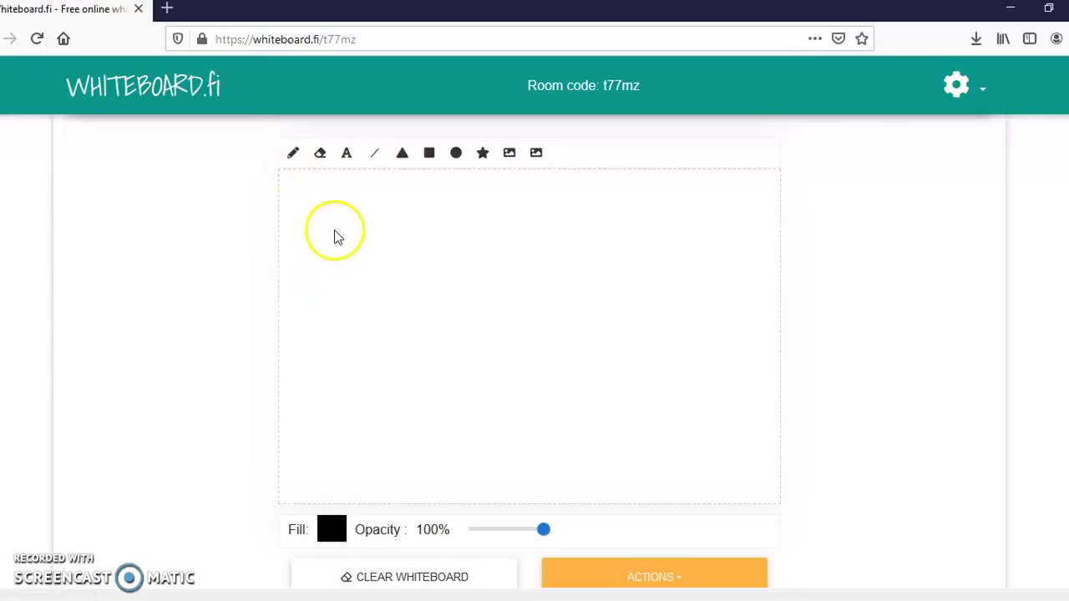
{"action": "left_click", "coordinate": [292, 152]}
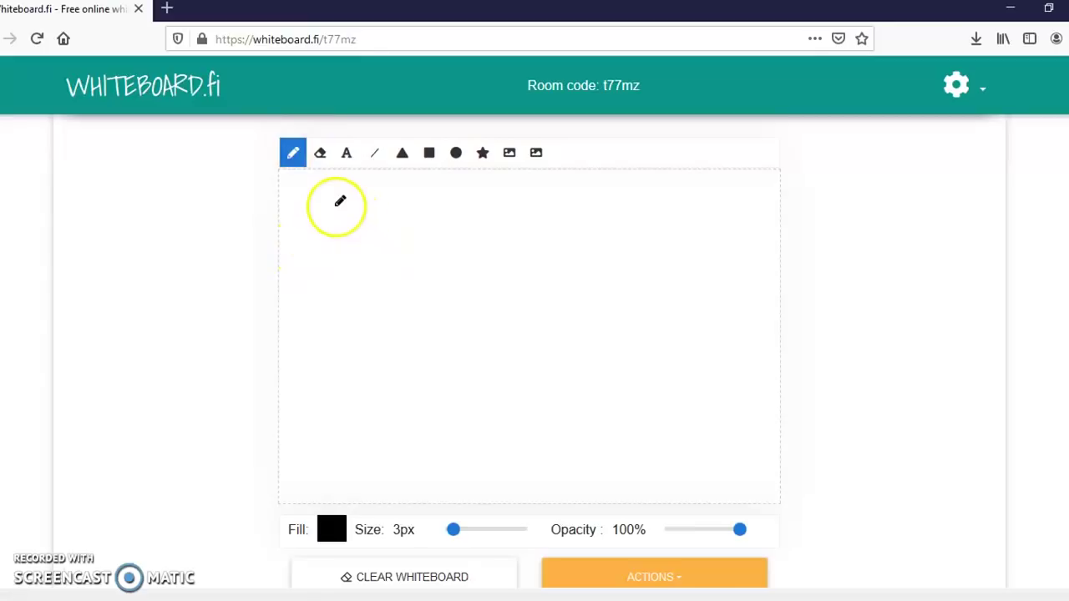
{"action": "mouse_move", "coordinate": [346, 205]}
{"action": "left_mouse_down"}
{"action": "mouse_move", "coordinate": [322, 232]}
{"action": "mouse_move", "coordinate": [331, 272]}
{"action": "mouse_move", "coordinate": [384, 284]}
{"action": "mouse_move", "coordinate": [401, 260]}
{"action": "mouse_move", "coordinate": [390, 228]}
{"action": "mouse_move", "coordinate": [365, 193]}
{"action": "mouse_move", "coordinate": [351, 207]}
{"action": "left_mouse_up"}
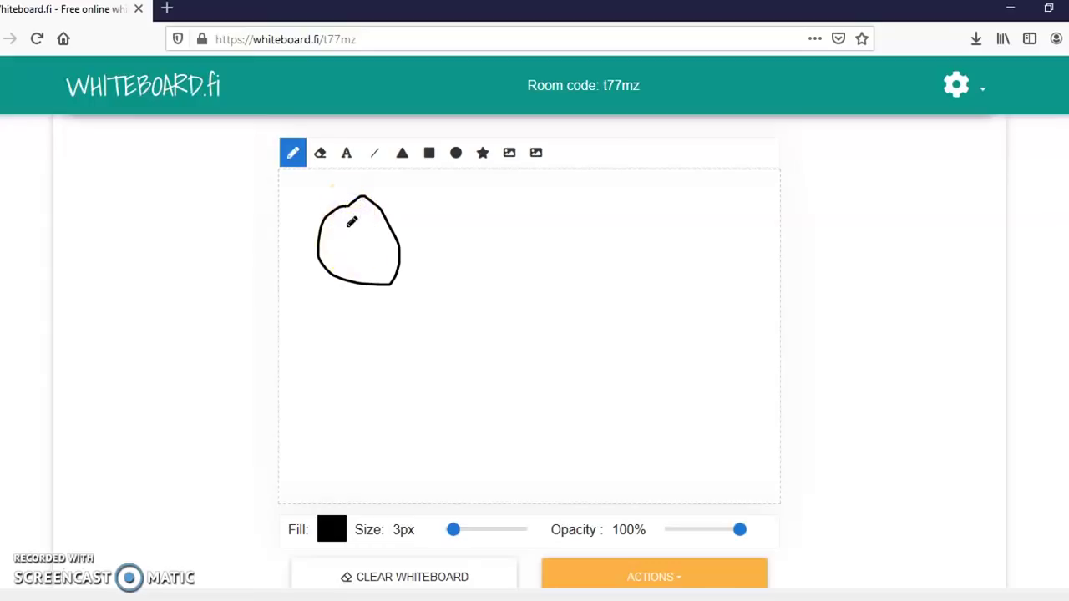
{"action": "left_click", "coordinate": [324, 156]}
{"action": "mouse_move", "coordinate": [365, 191]}
{"action": "left_mouse_down"}
{"action": "mouse_move", "coordinate": [322, 220]}
{"action": "mouse_move", "coordinate": [334, 308]}
{"action": "mouse_move", "coordinate": [431, 312]}
{"action": "mouse_move", "coordinate": [387, 235]}
{"action": "mouse_move", "coordinate": [358, 212]}
{"action": "left_mouse_up"}
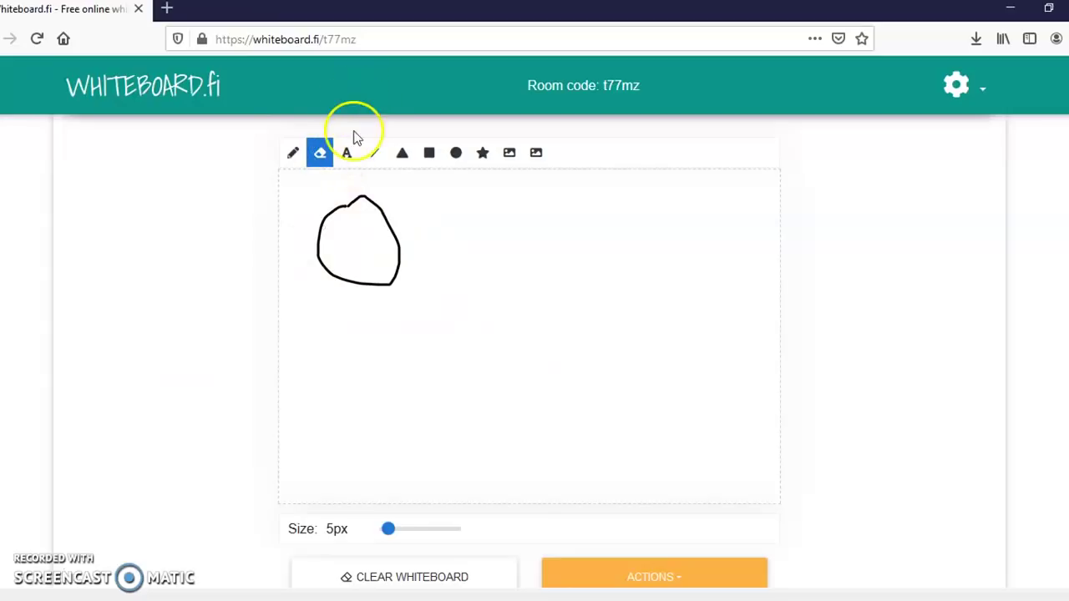
Step: Place a text object with the default wording "Text" to the right of the freehand loop and select it
{"action": "left_click", "coordinate": [349, 157]}
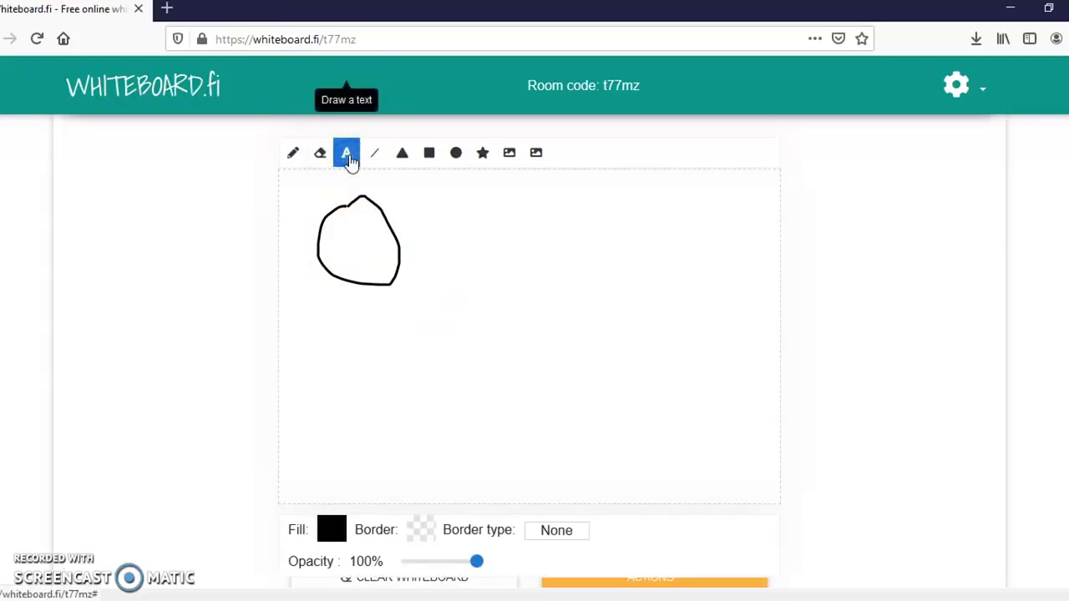
{"action": "left_click", "coordinate": [459, 207]}
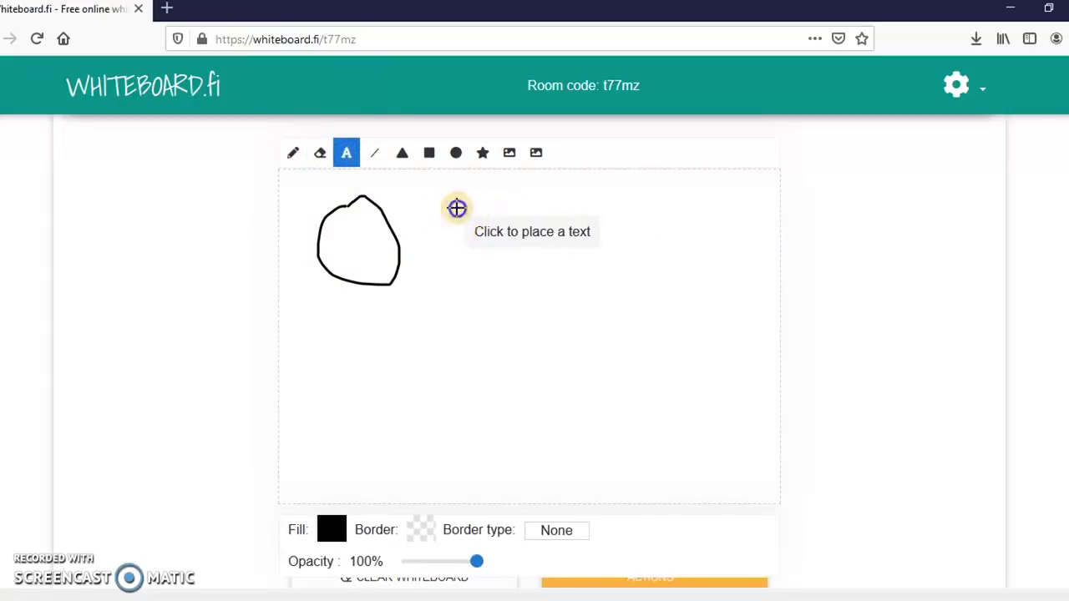
{"action": "left_click", "coordinate": [586, 202]}
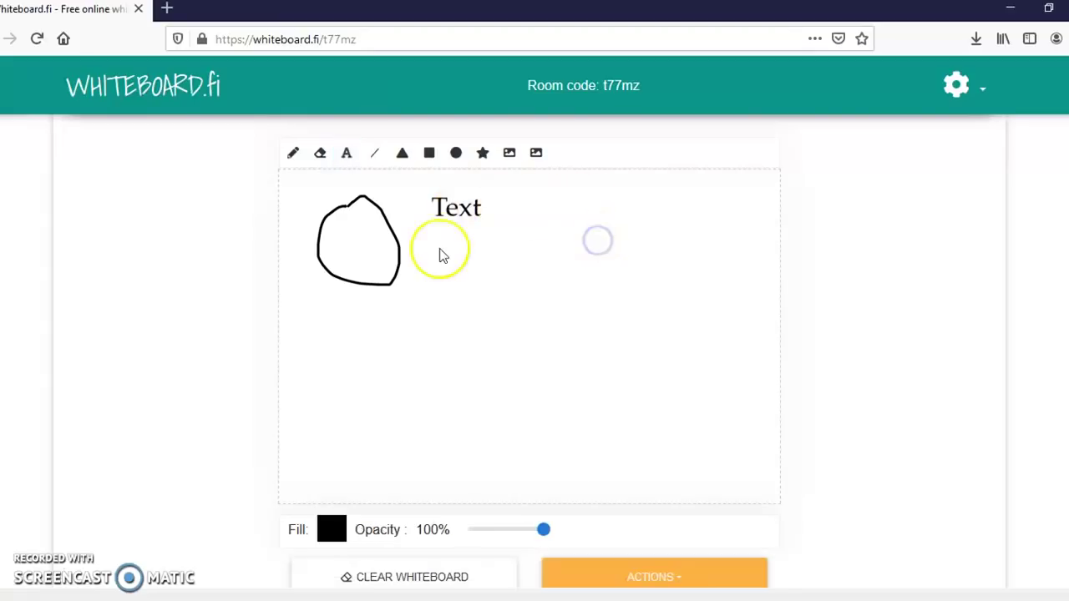
{"action": "left_click", "coordinate": [451, 213]}
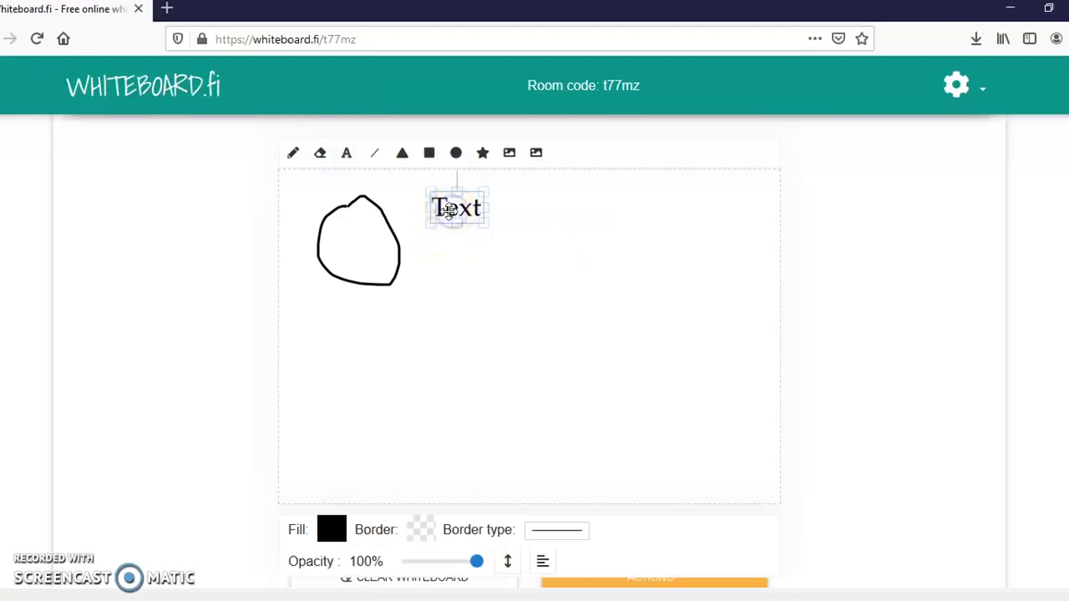
Step: Draw a single-headed arrow from below the text object down toward the whiteboard's lower-left area
{"action": "left_click", "coordinate": [373, 164]}
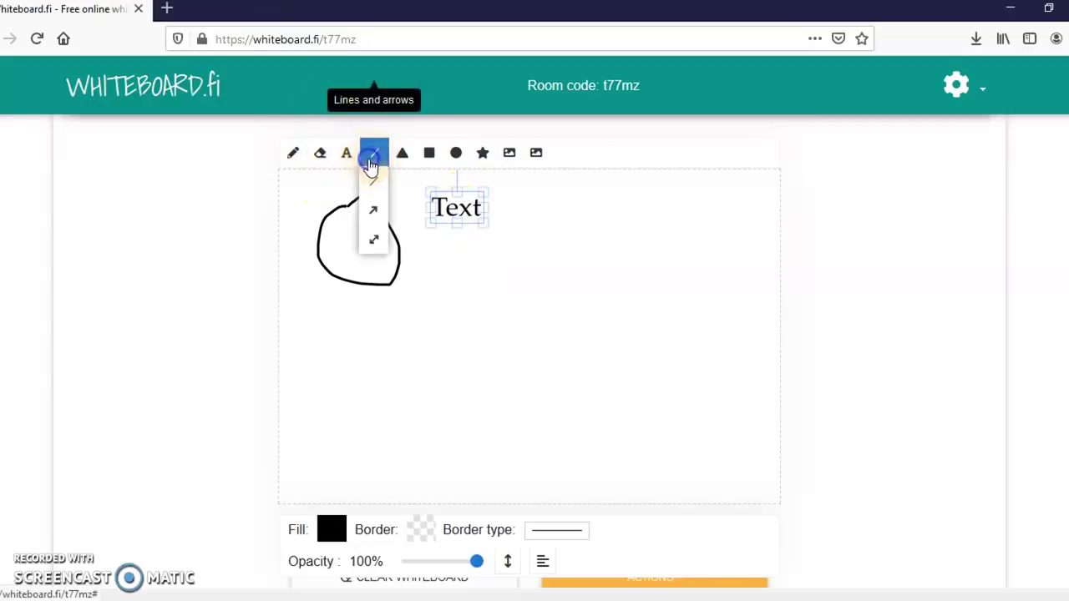
{"action": "left_click", "coordinate": [378, 216]}
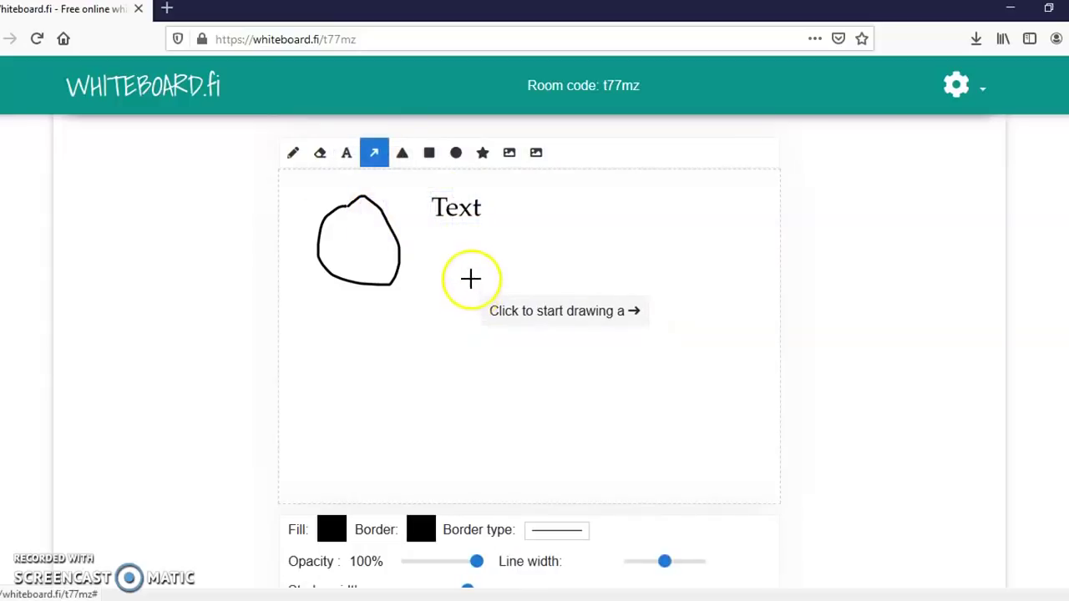
{"action": "left_click_drag", "start_coordinate": [455, 230], "coordinate": [424, 343]}
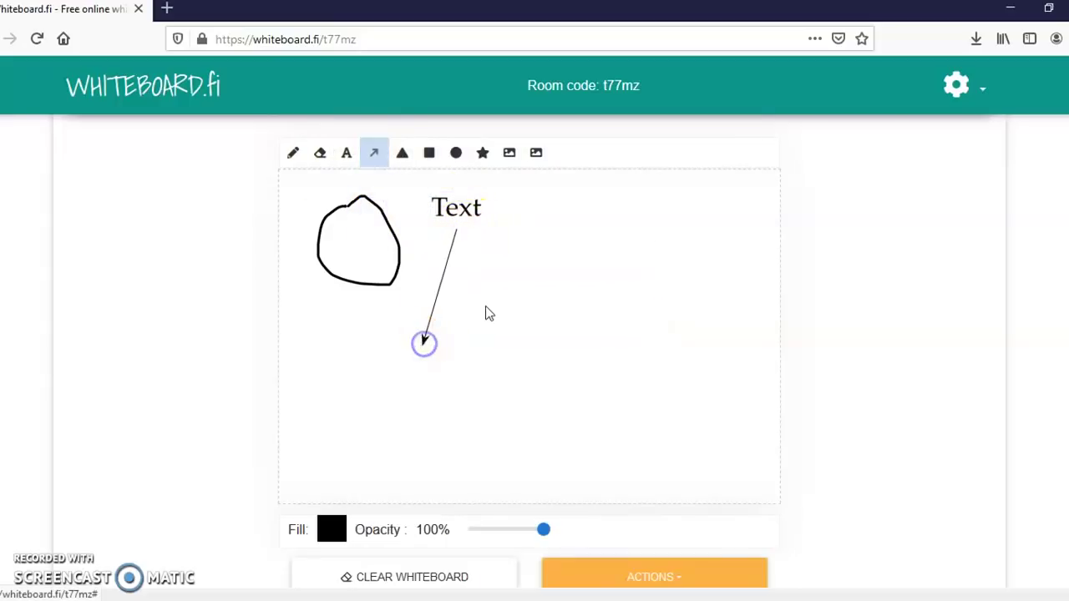
Step: Draw a black filled triangle right of the arrow and a larger black square beside it near the whiteboard's right edge
{"action": "left_click", "coordinate": [401, 167]}
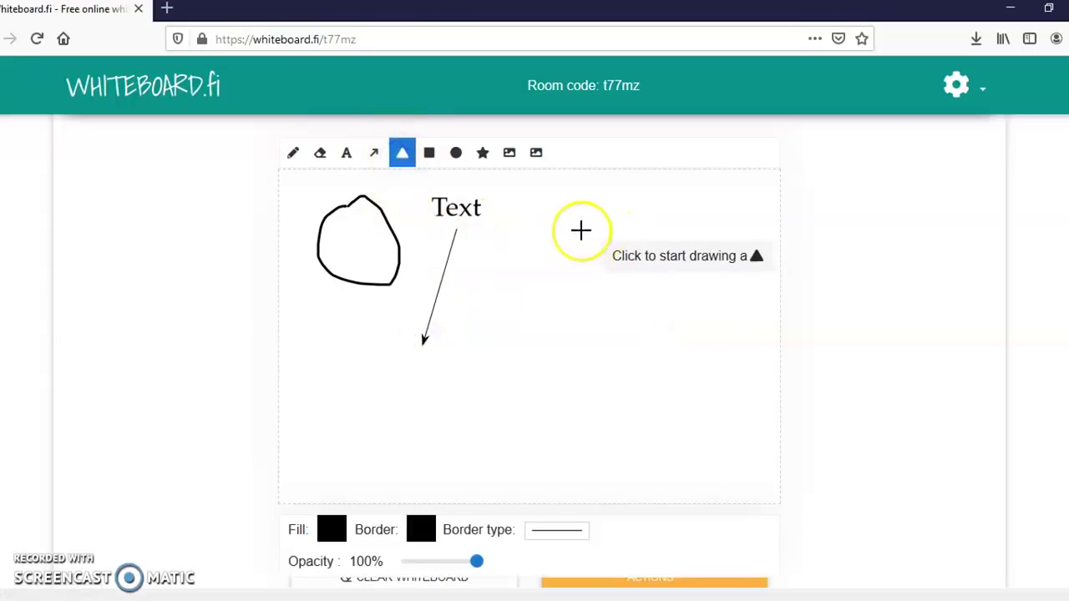
{"action": "mouse_move", "coordinate": [544, 229]}
{"action": "left_mouse_down"}
{"action": "mouse_move", "coordinate": [588, 310]}
{"action": "mouse_move", "coordinate": [626, 305]}
{"action": "left_mouse_up"}
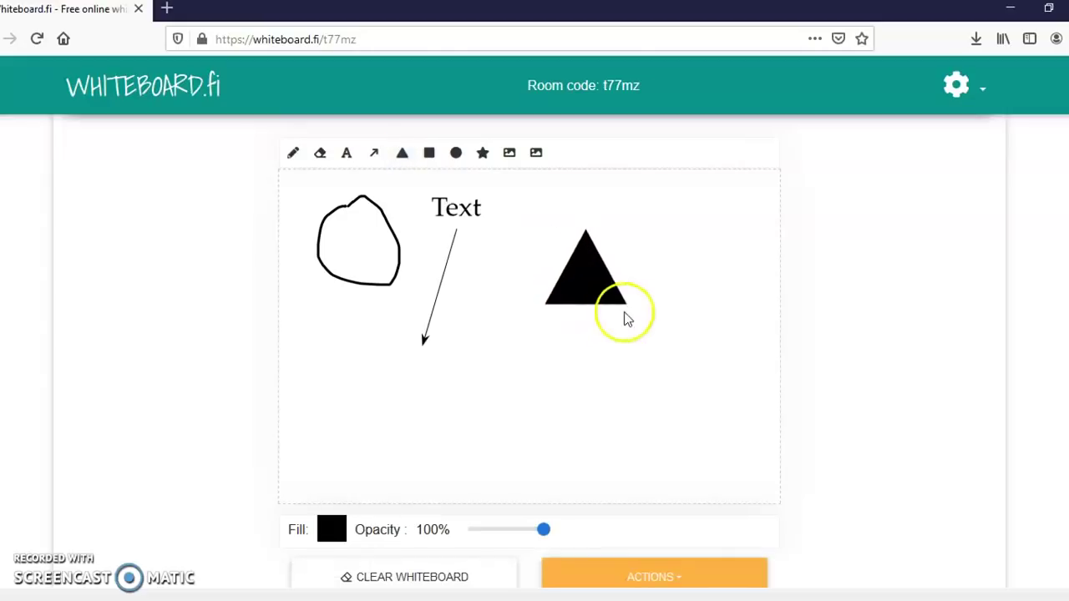
{"action": "left_click", "coordinate": [429, 155]}
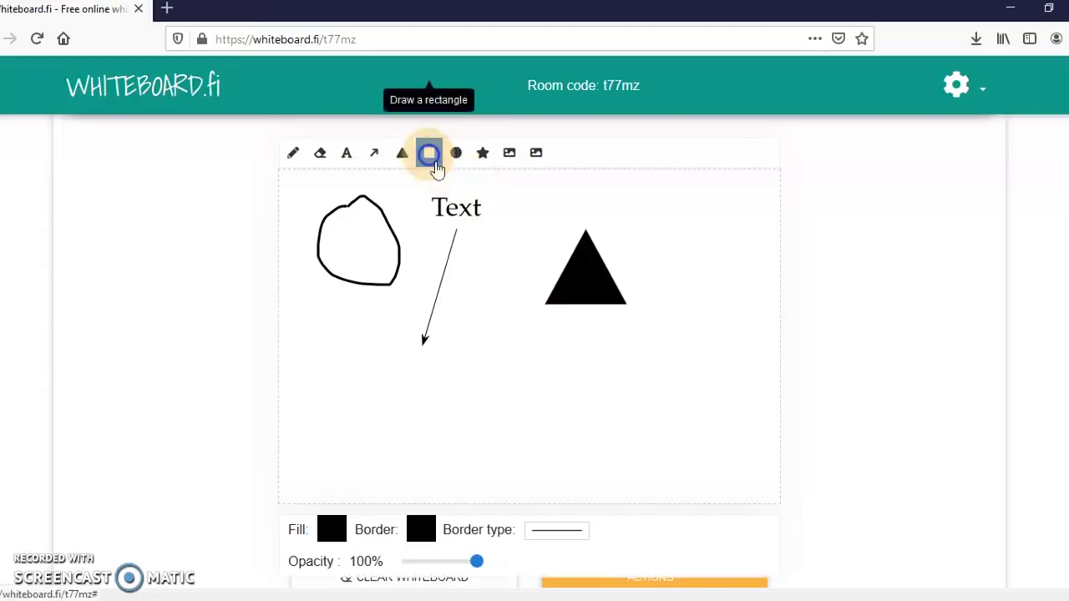
{"action": "left_click_drag", "start_coordinate": [650, 223], "coordinate": [751, 332]}
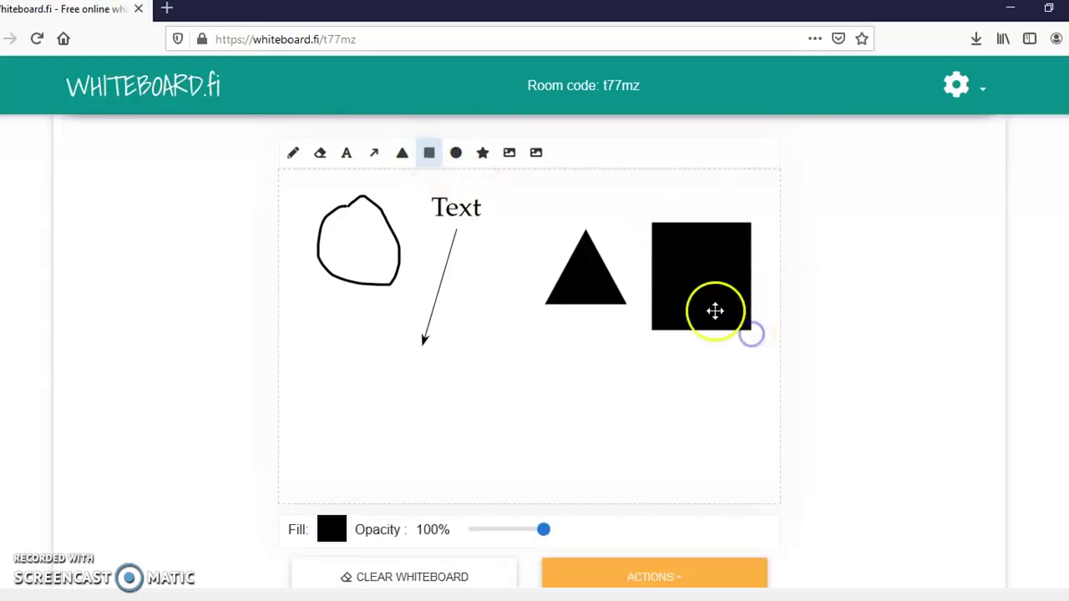
Step: Draw a black filled circle below the freehand loop, at the arrow's tip
{"action": "left_click", "coordinate": [458, 154]}
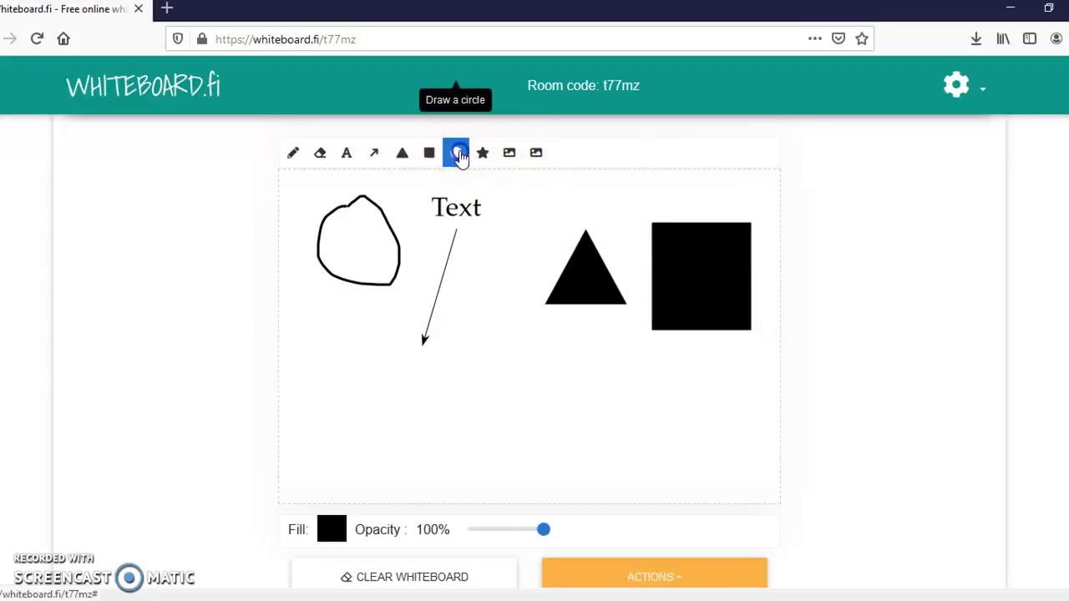
{"action": "left_click_drag", "start_coordinate": [429, 334], "coordinate": [533, 425]}
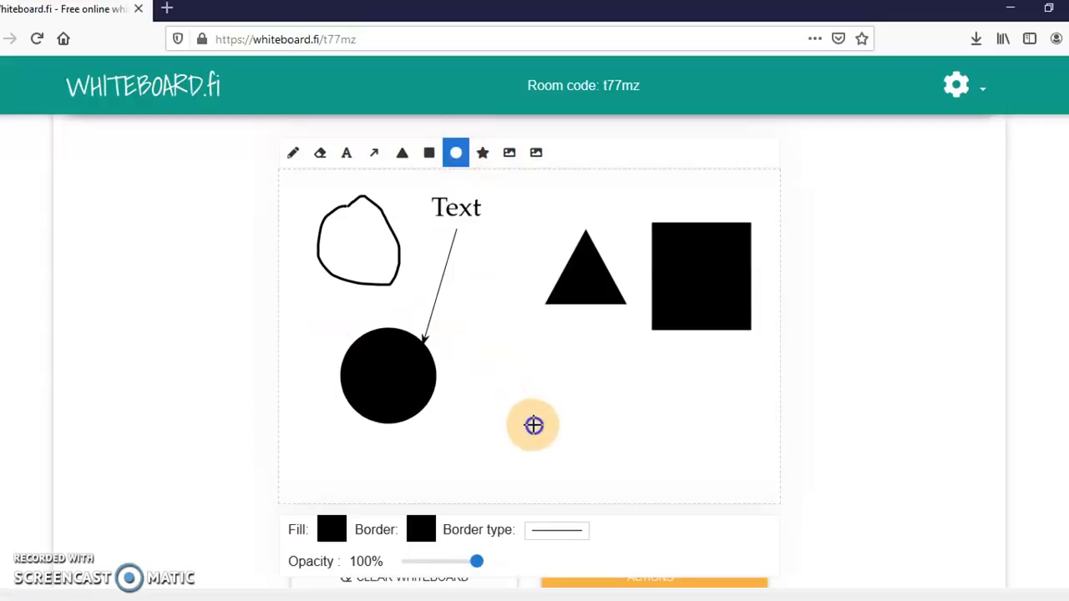
{"action": "left_click", "coordinate": [483, 153]}
Step: Insert the TabStudent picture from the Pictures folder as an image on the whiteboard
{"action": "left_click", "coordinate": [518, 157]}
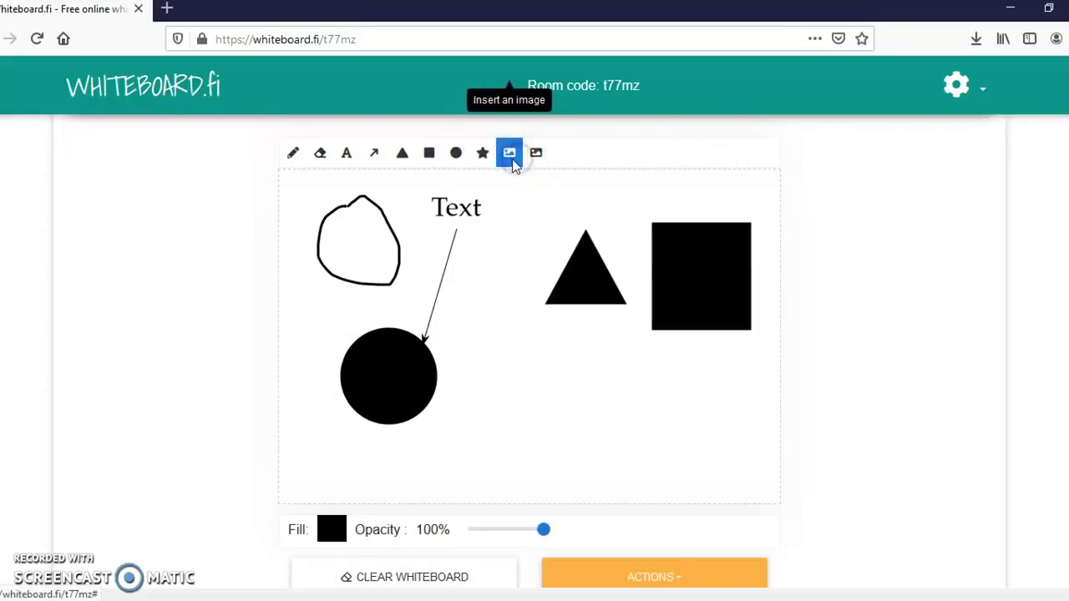
{"action": "left_click", "coordinate": [508, 166]}
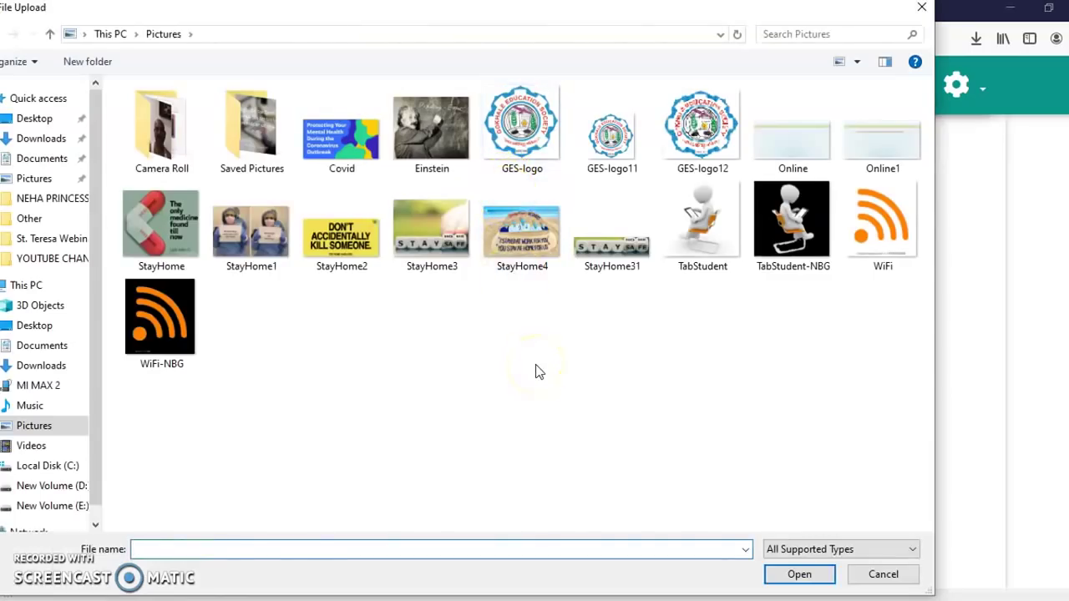
{"action": "left_click", "coordinate": [706, 238]}
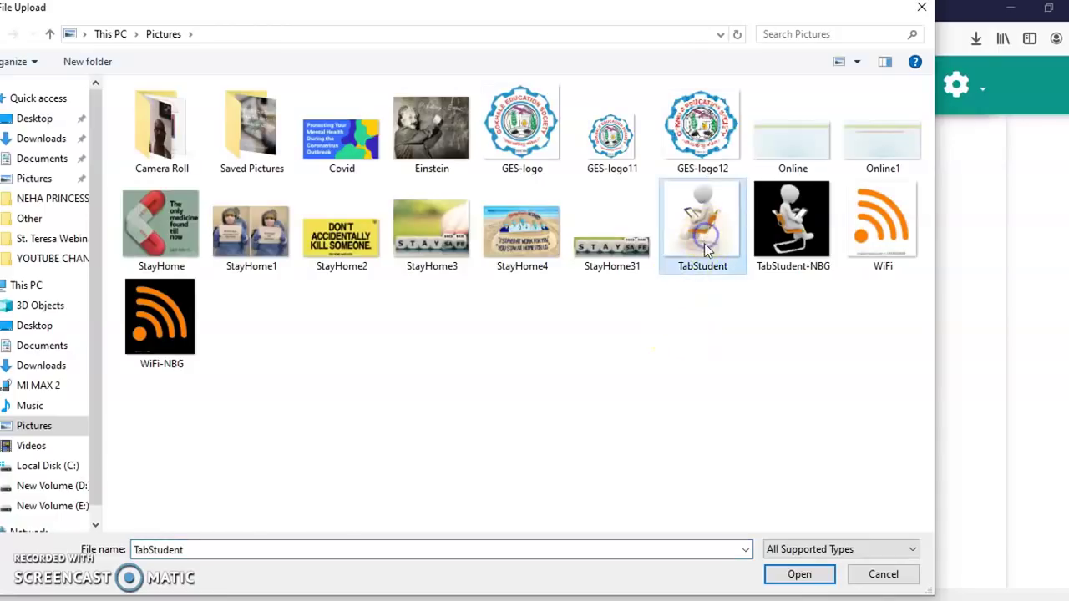
{"action": "left_click", "coordinate": [794, 576]}
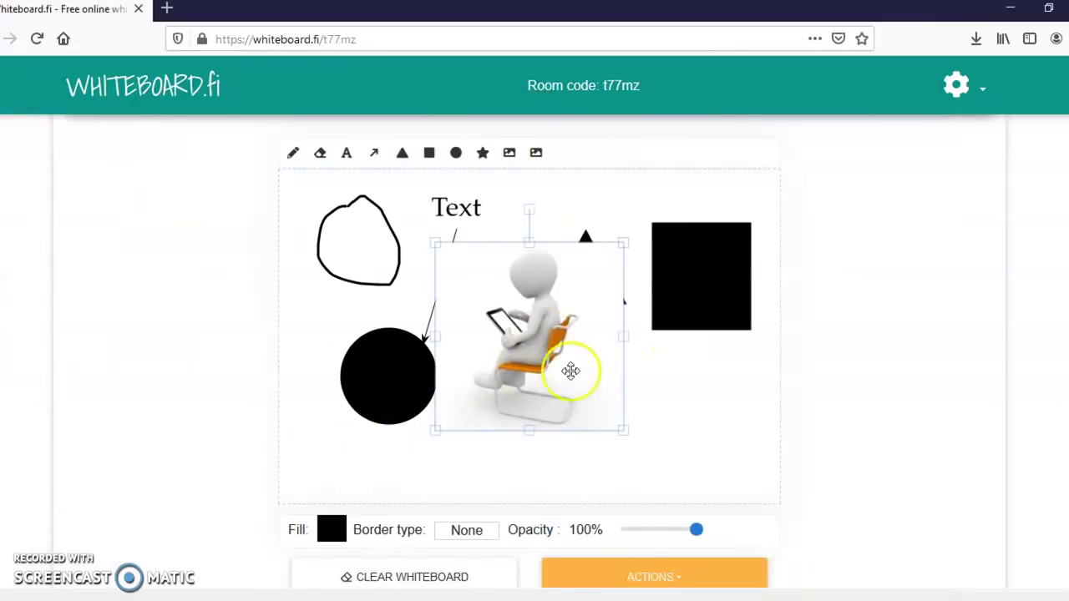
Step: Move the student picture into the whiteboard's lower-right corner, scale it down, and deselect it
{"action": "left_click_drag", "start_coordinate": [566, 375], "coordinate": [754, 448]}
{"action": "left_click_drag", "start_coordinate": [622, 318], "coordinate": [645, 365]}
{"action": "left_click", "coordinate": [553, 391]}
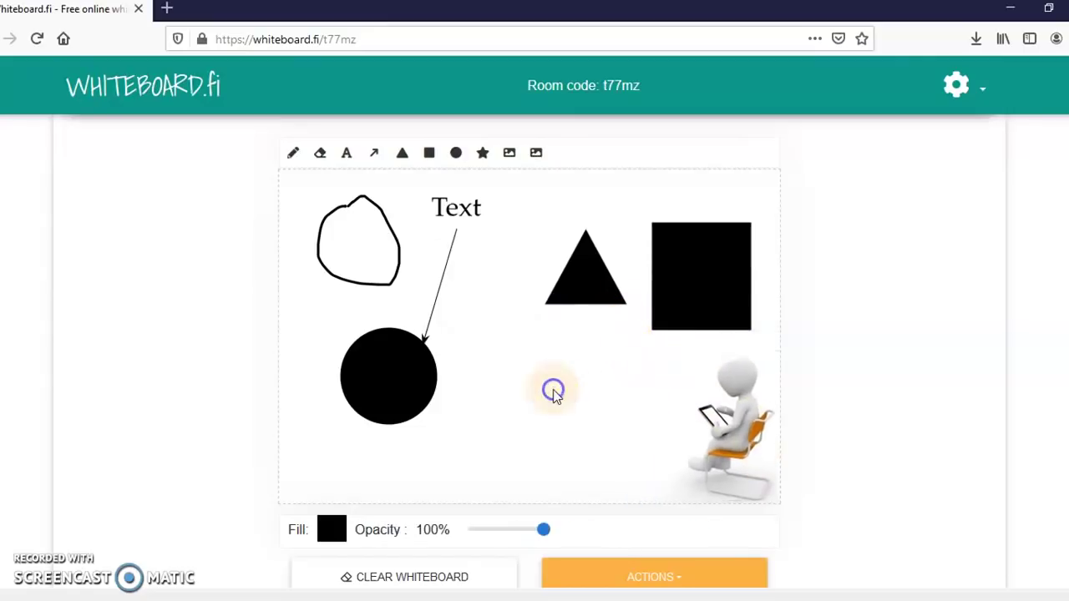
Step: Insert the StayHome3 picture from the Pictures folder as the whiteboard's background image
{"action": "left_click", "coordinate": [535, 158]}
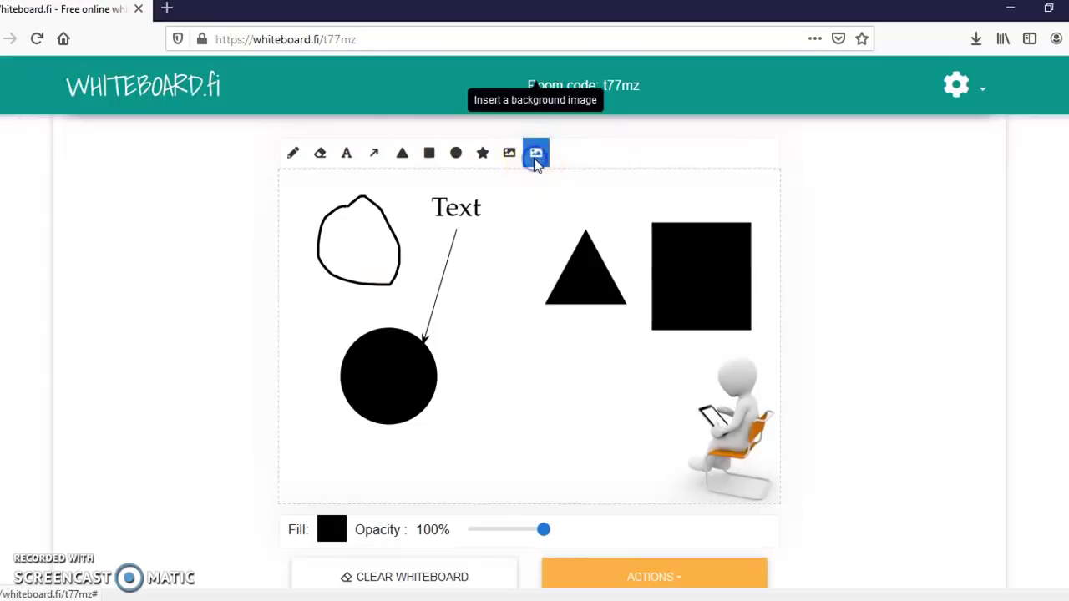
{"action": "left_click", "coordinate": [495, 384]}
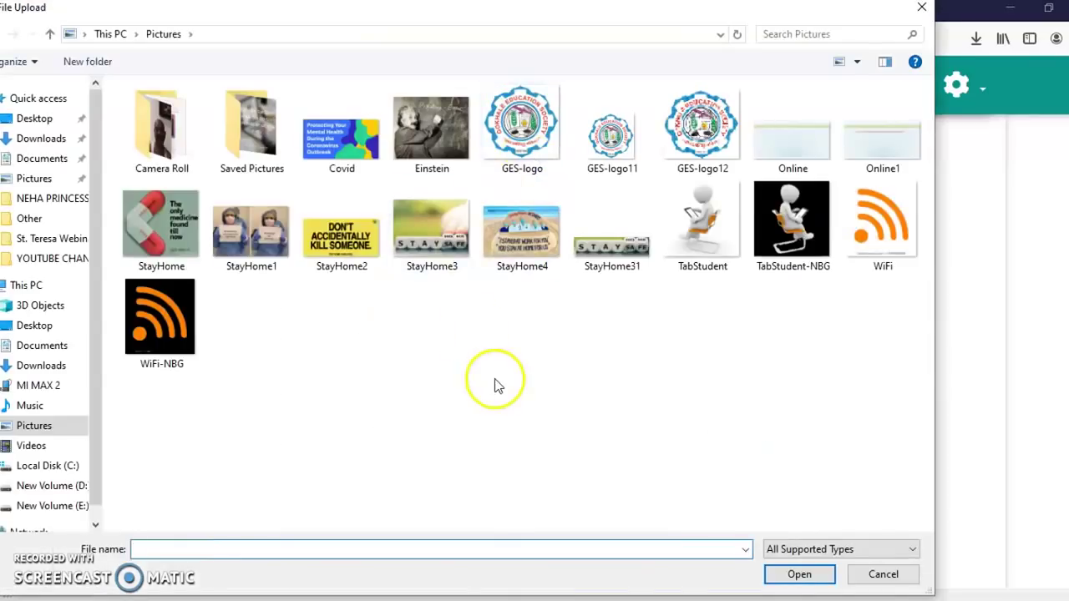
{"action": "left_click", "coordinate": [435, 240]}
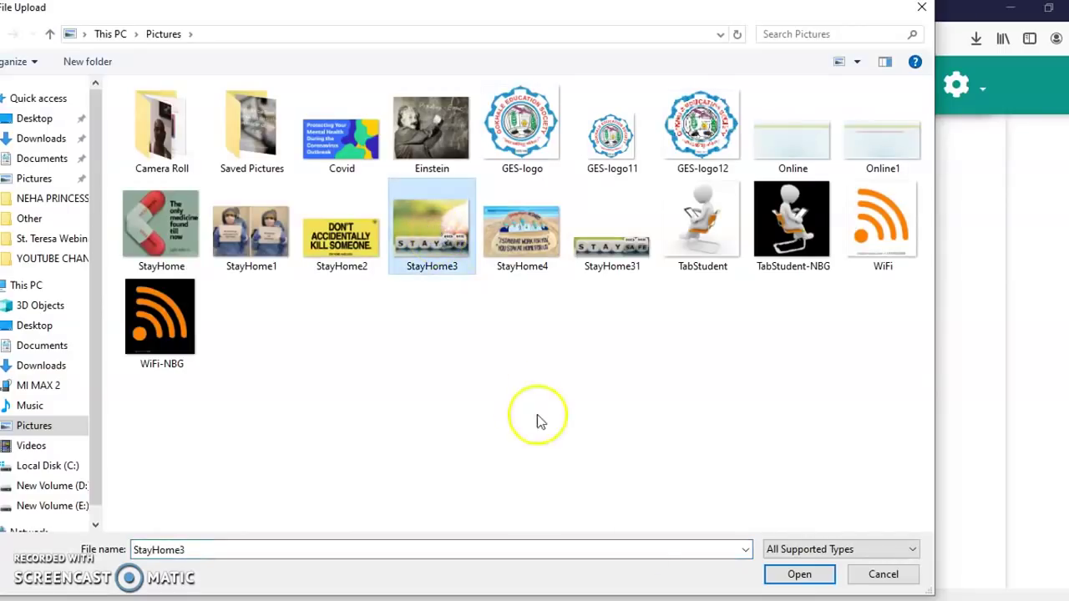
{"action": "left_click", "coordinate": [799, 575]}
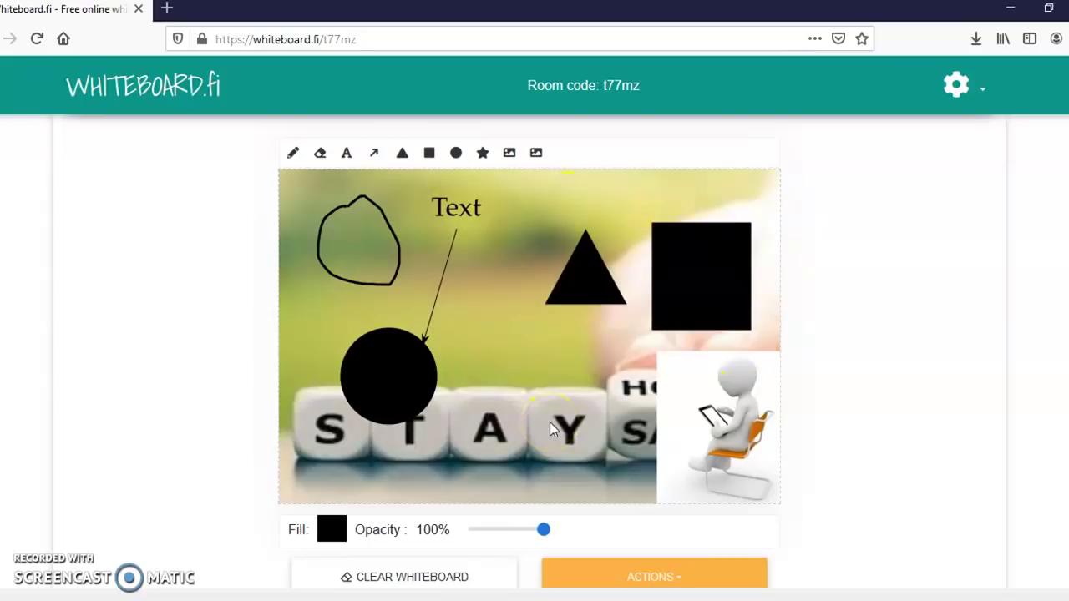
Step: Set the fill colour to dark orange
{"action": "left_click", "coordinate": [342, 529]}
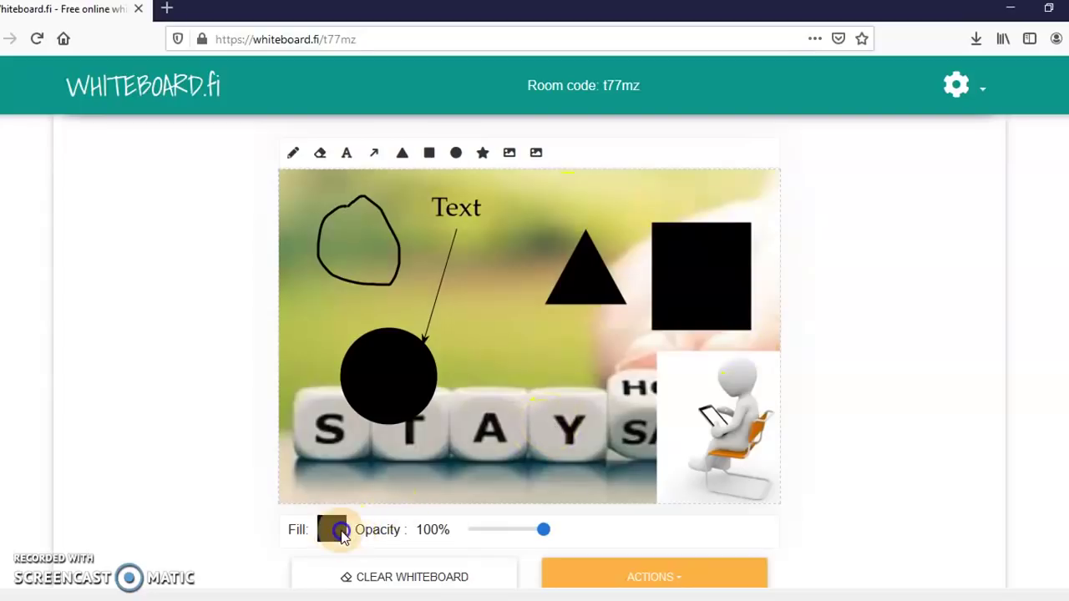
{"action": "left_click", "coordinate": [342, 533]}
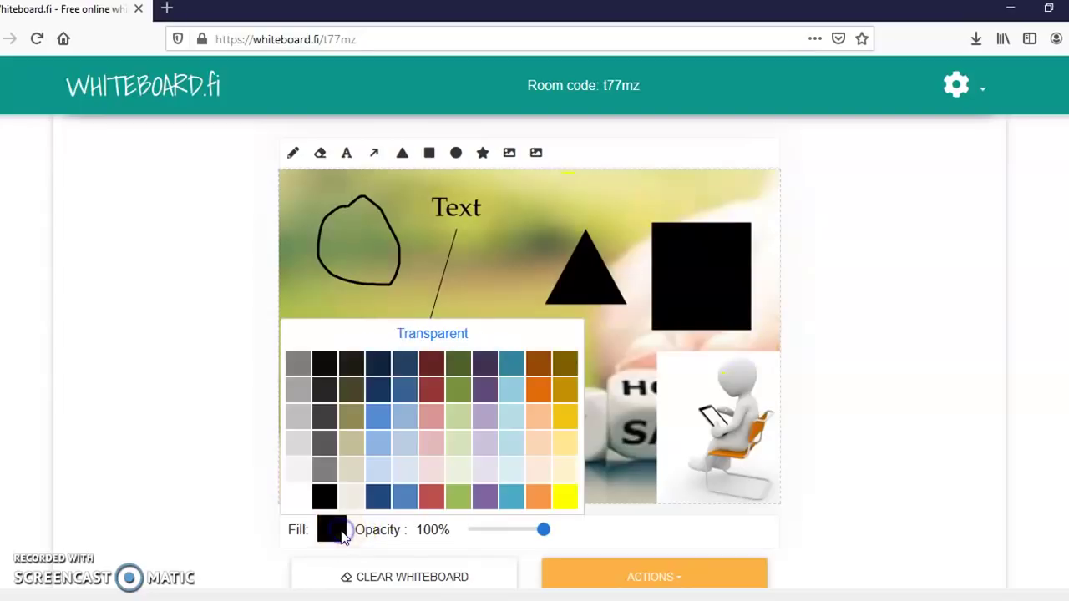
{"action": "left_click", "coordinate": [534, 404]}
{"action": "left_click", "coordinate": [494, 327]}
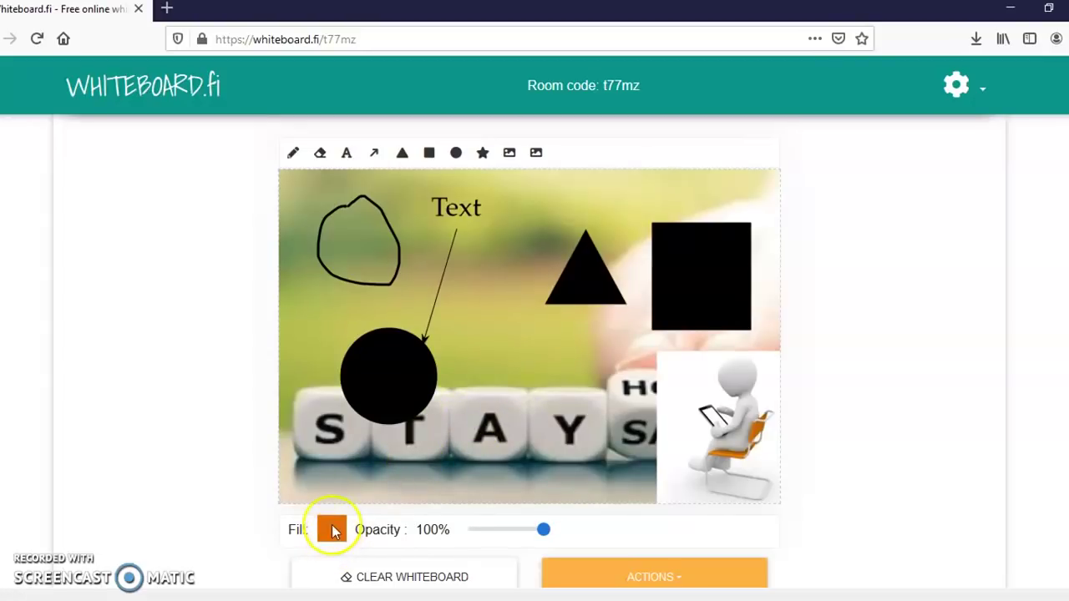
Step: Draw an orange filled triangle to the right of the black circle, below the text and black triangle
{"action": "left_click", "coordinate": [320, 152]}
{"action": "left_click", "coordinate": [483, 155]}
{"action": "left_click", "coordinate": [426, 155]}
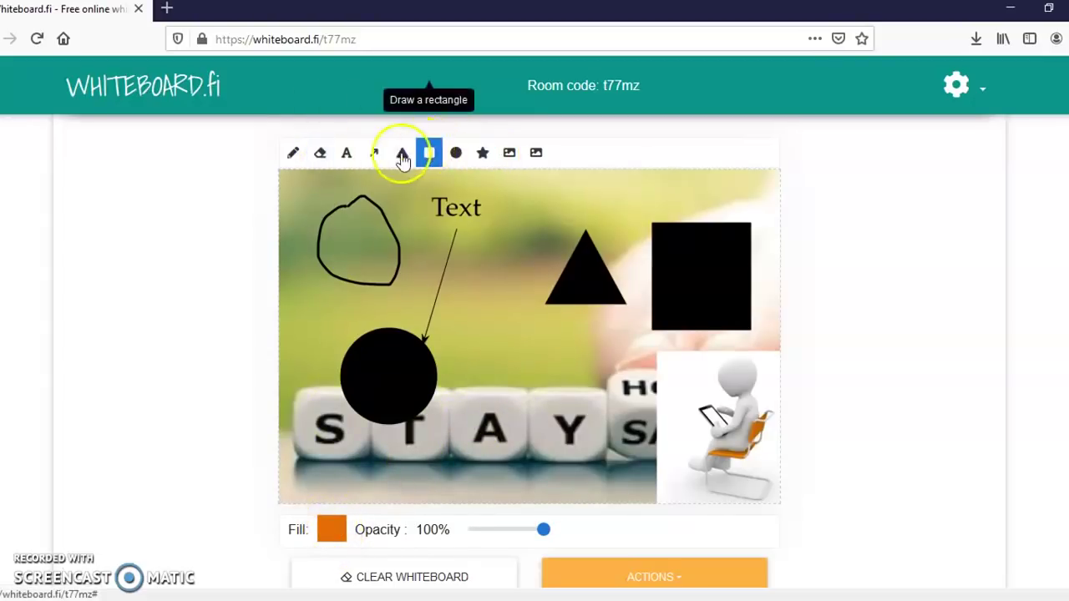
{"action": "left_click", "coordinate": [402, 153]}
{"action": "left_click_drag", "start_coordinate": [455, 335], "coordinate": [554, 445]}
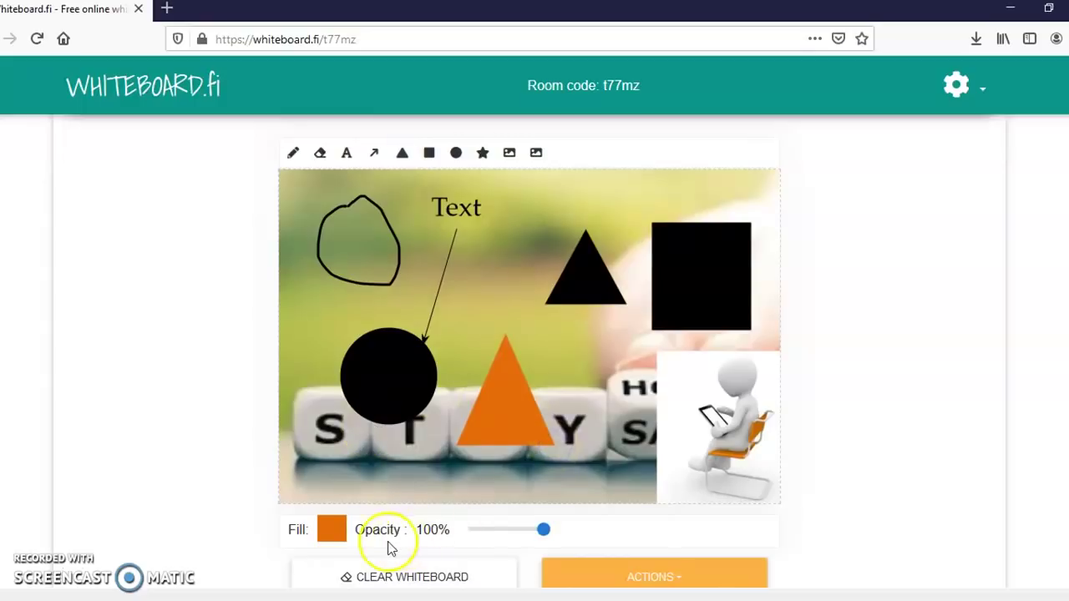
Step: Draw an orange filled rectangle between the arrow and the black triangle and select it
{"action": "left_click", "coordinate": [426, 153]}
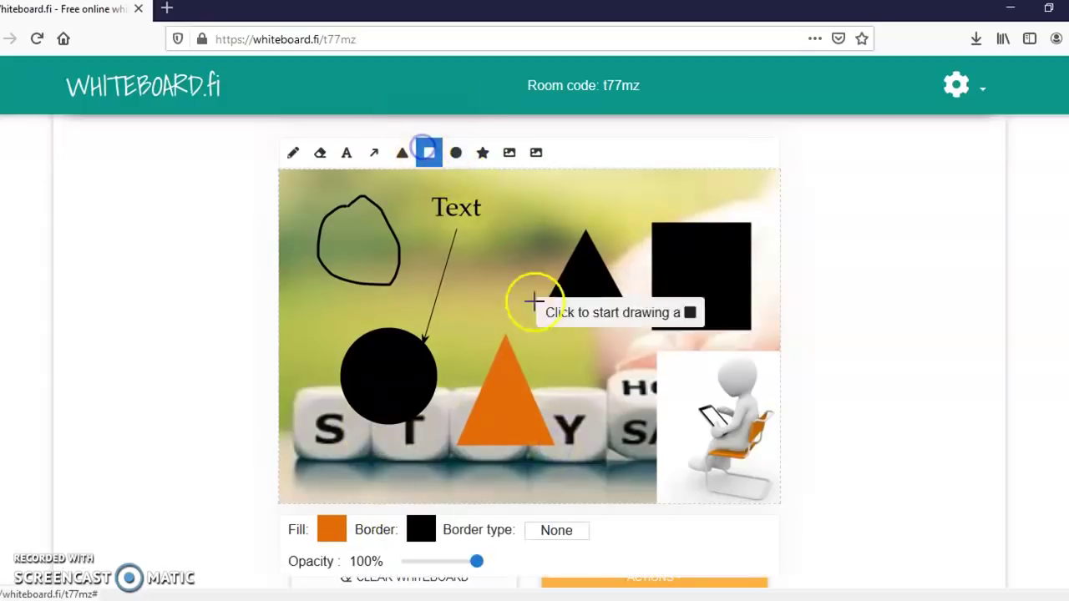
{"action": "mouse_move", "coordinate": [466, 231]}
{"action": "left_mouse_down"}
{"action": "mouse_move", "coordinate": [501, 223]}
{"action": "mouse_move", "coordinate": [528, 314]}
{"action": "left_mouse_up"}
{"action": "left_click", "coordinate": [491, 248]}
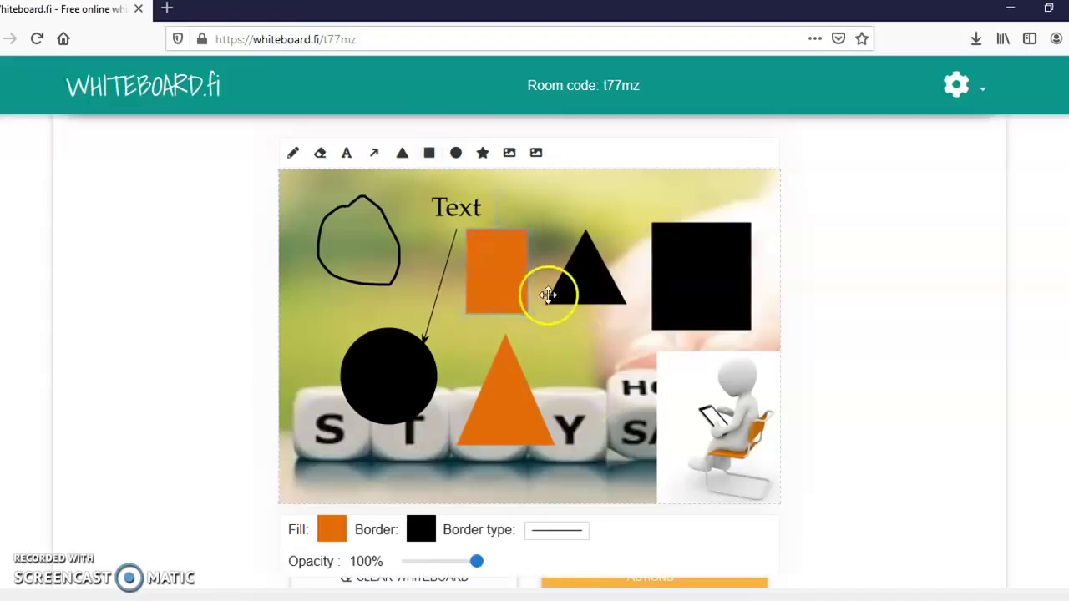
{"action": "scroll", "coordinate": [566, 408], "scroll_direction": "down", "scroll_amount": 3}
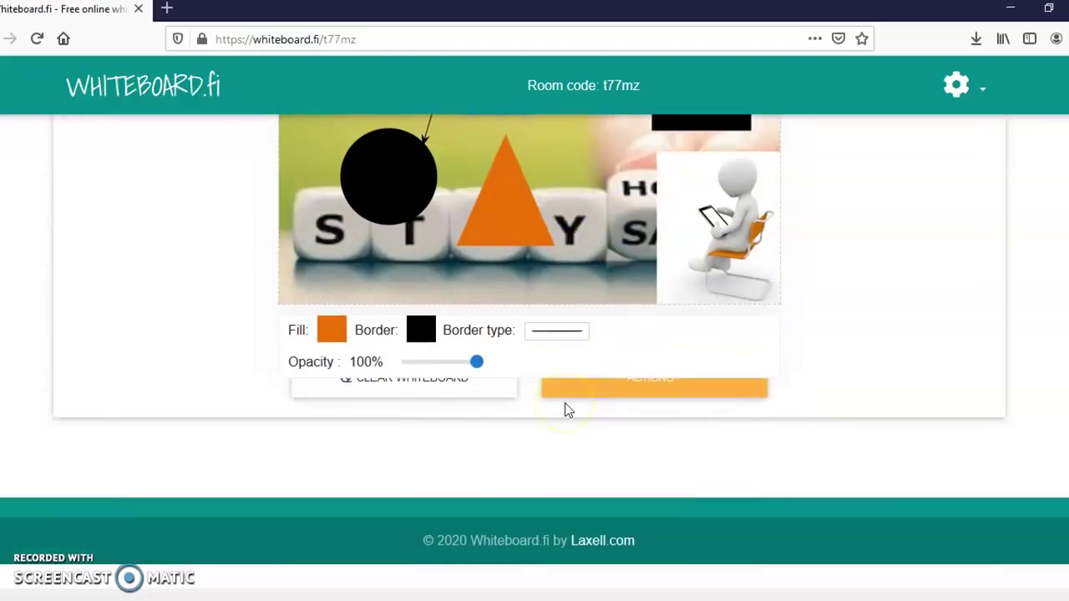
{"action": "scroll", "coordinate": [579, 453], "scroll_direction": "up", "scroll_amount": 3}
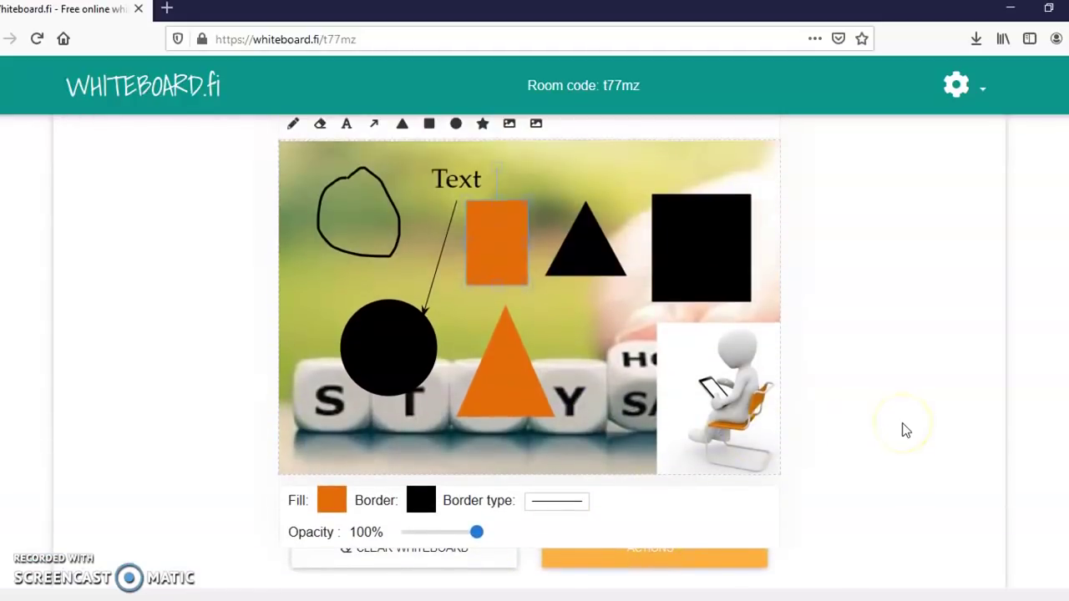
{"action": "scroll", "coordinate": [906, 430], "scroll_direction": "up", "scroll_amount": 2}
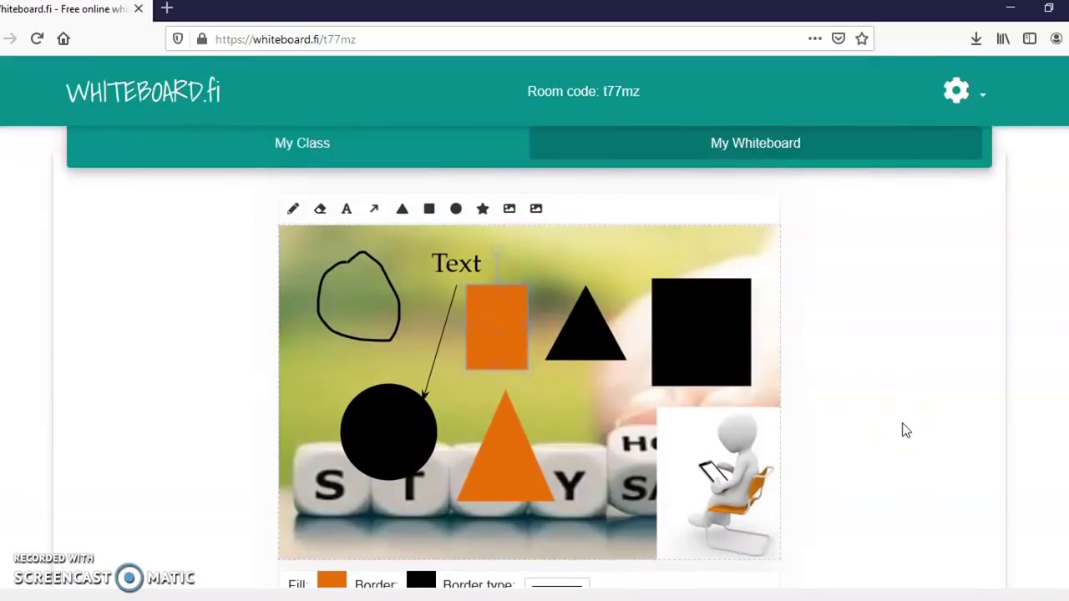